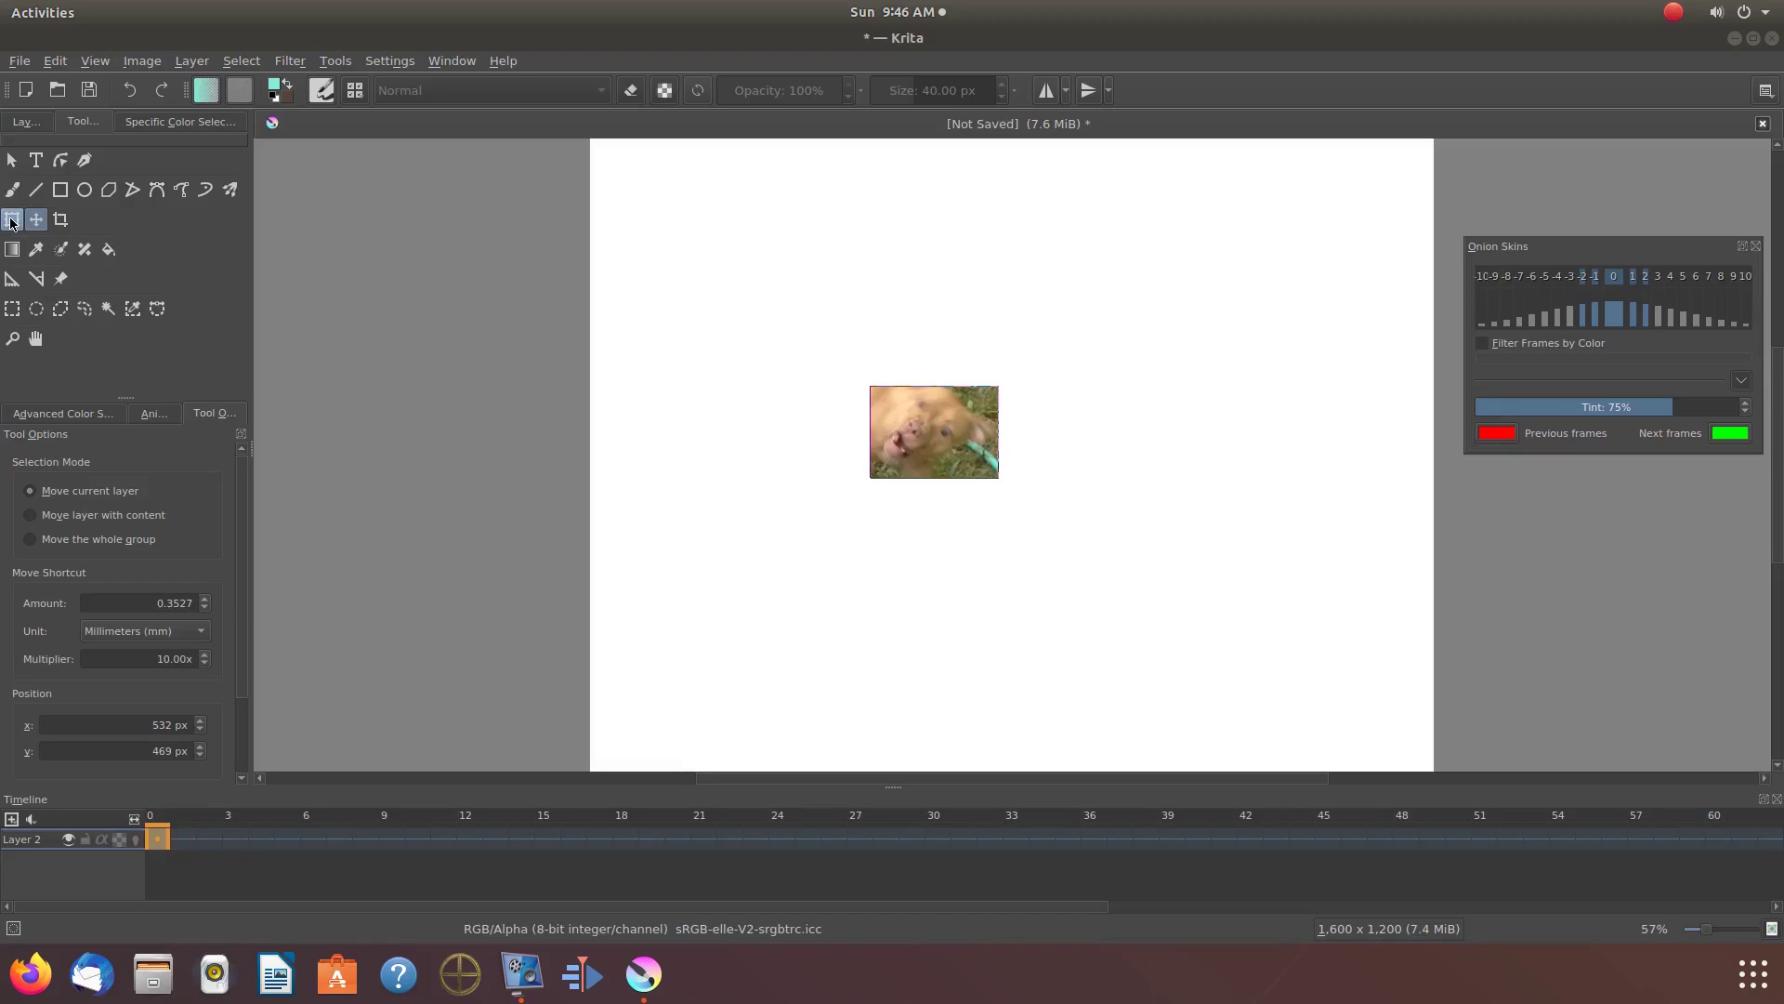
Select the Transform tool on the puppy photo's Layer 2
left_click(11, 220)
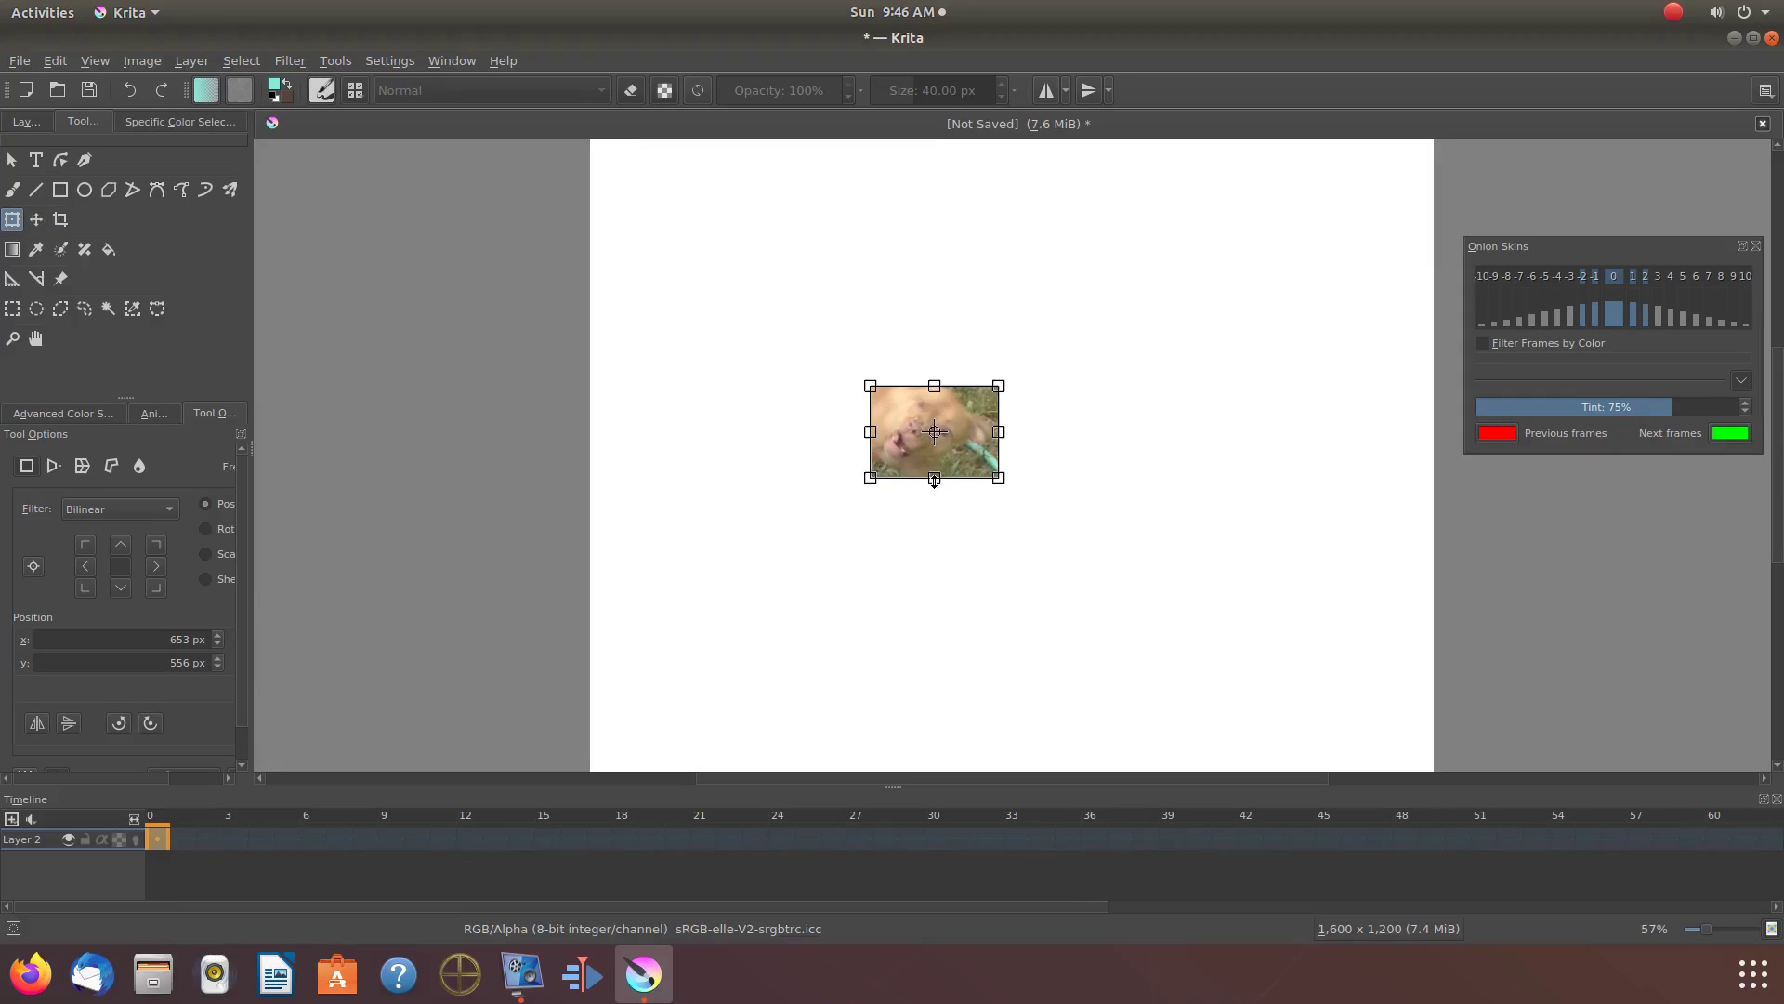
Stretch the photo's four edges outward, apply the transform, and nudge the photo right
left_click_drag(934, 479, 934, 498)
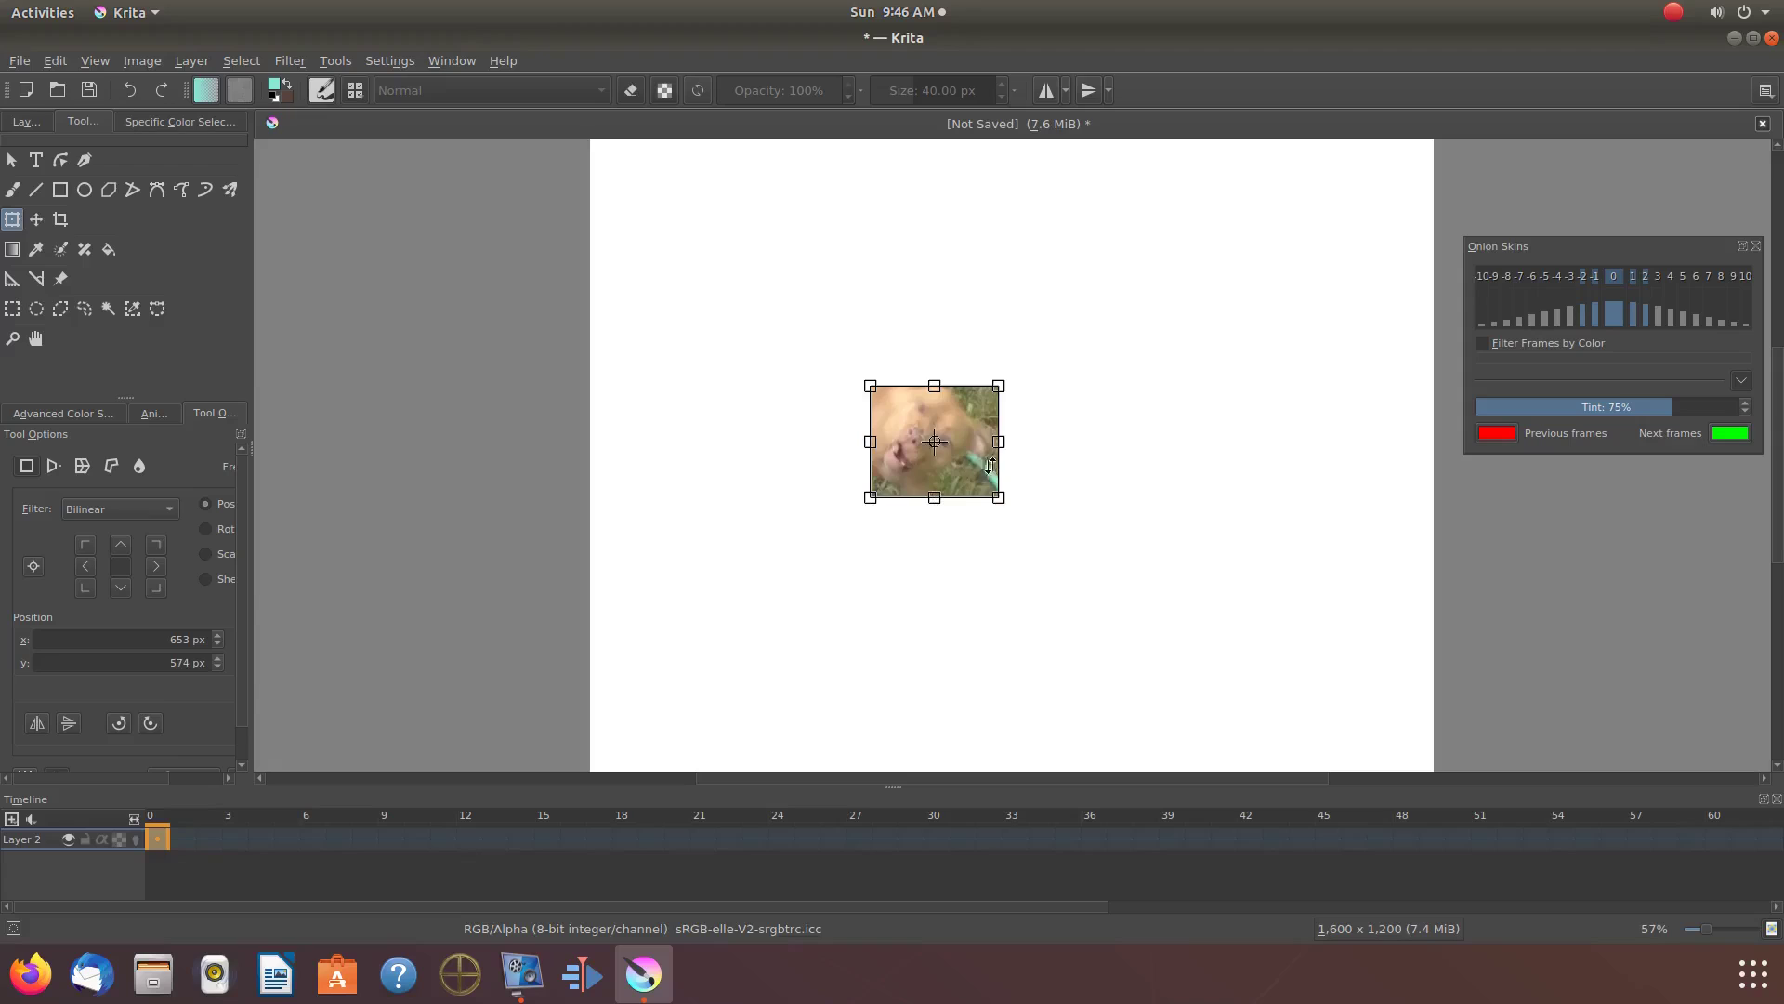
left_click_drag(1000, 442, 1023, 443)
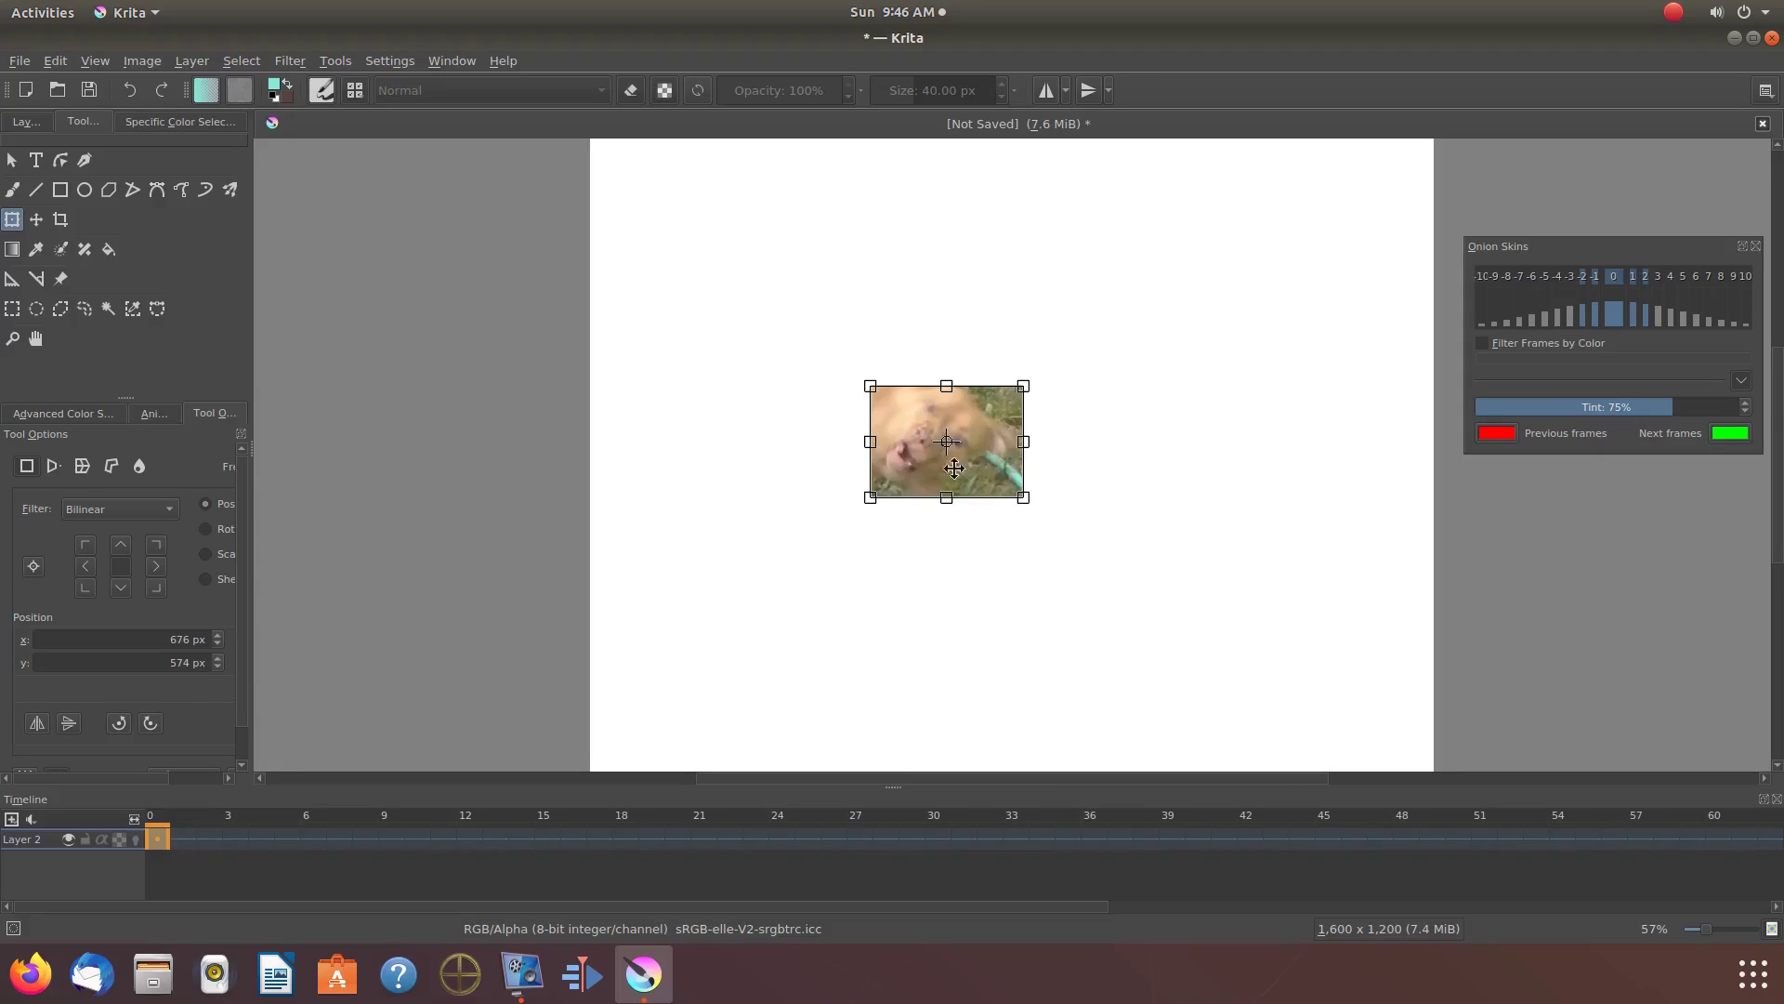
left_click_drag(870, 441, 835, 441)
left_click_drag(929, 385, 930, 367)
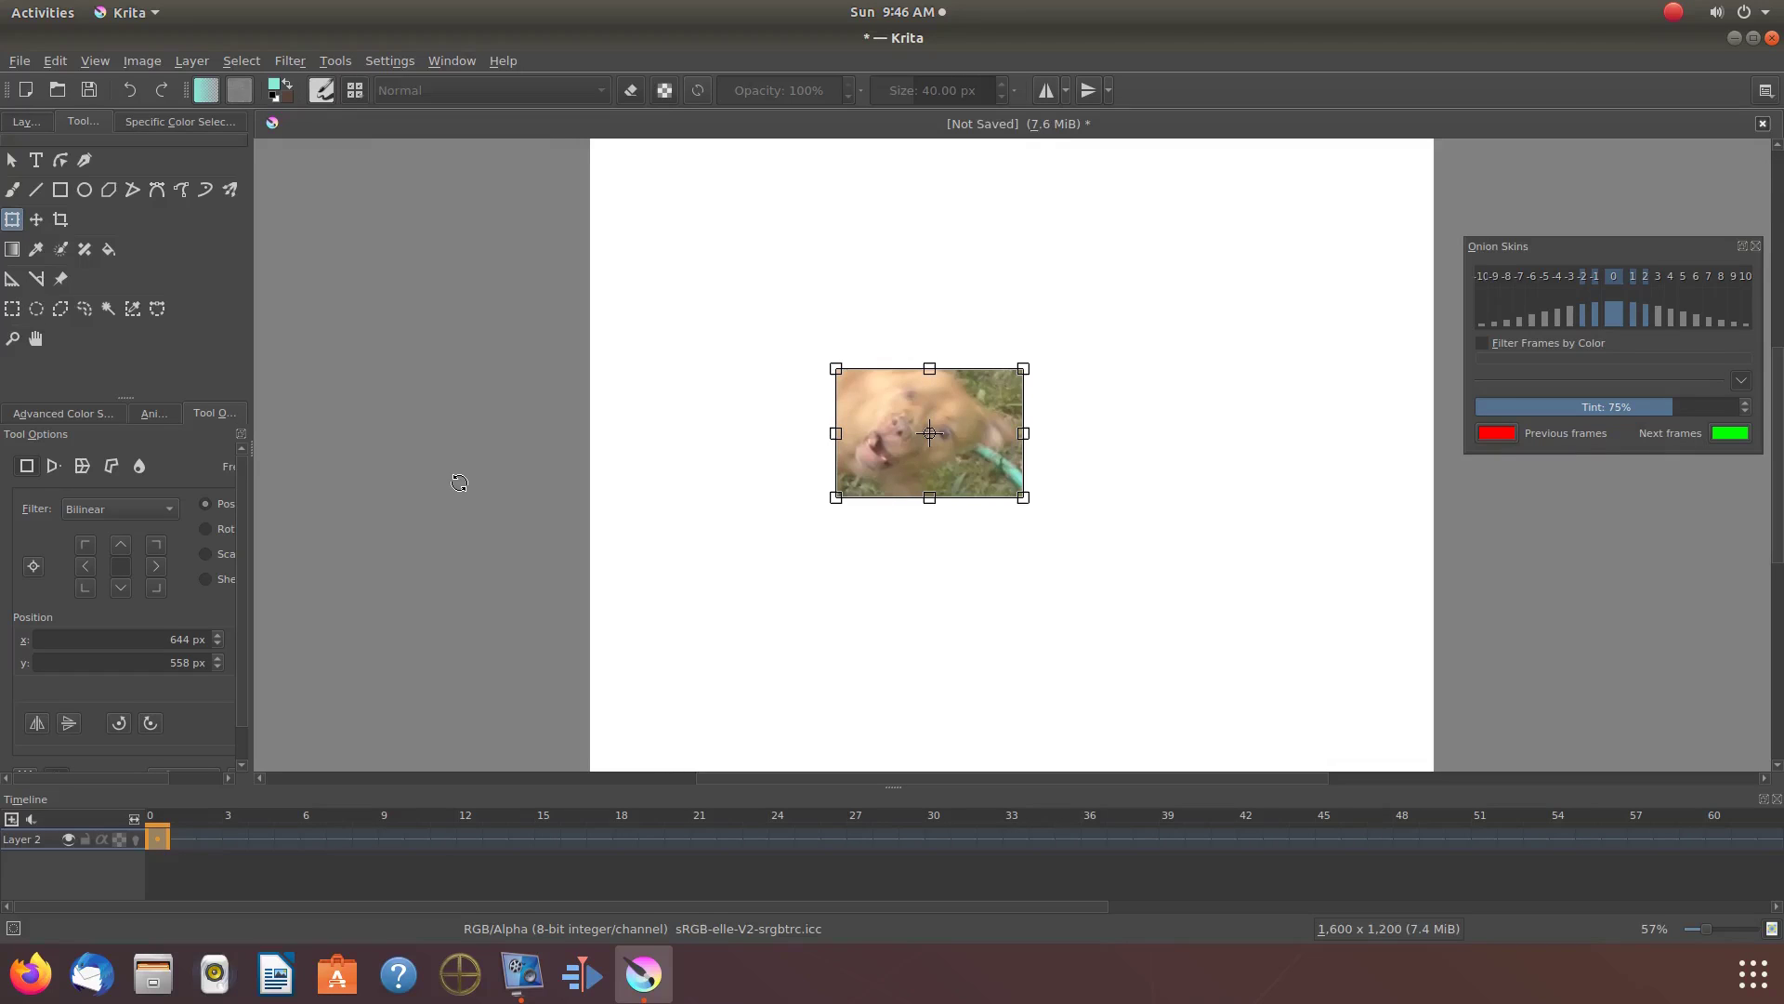
key("t")
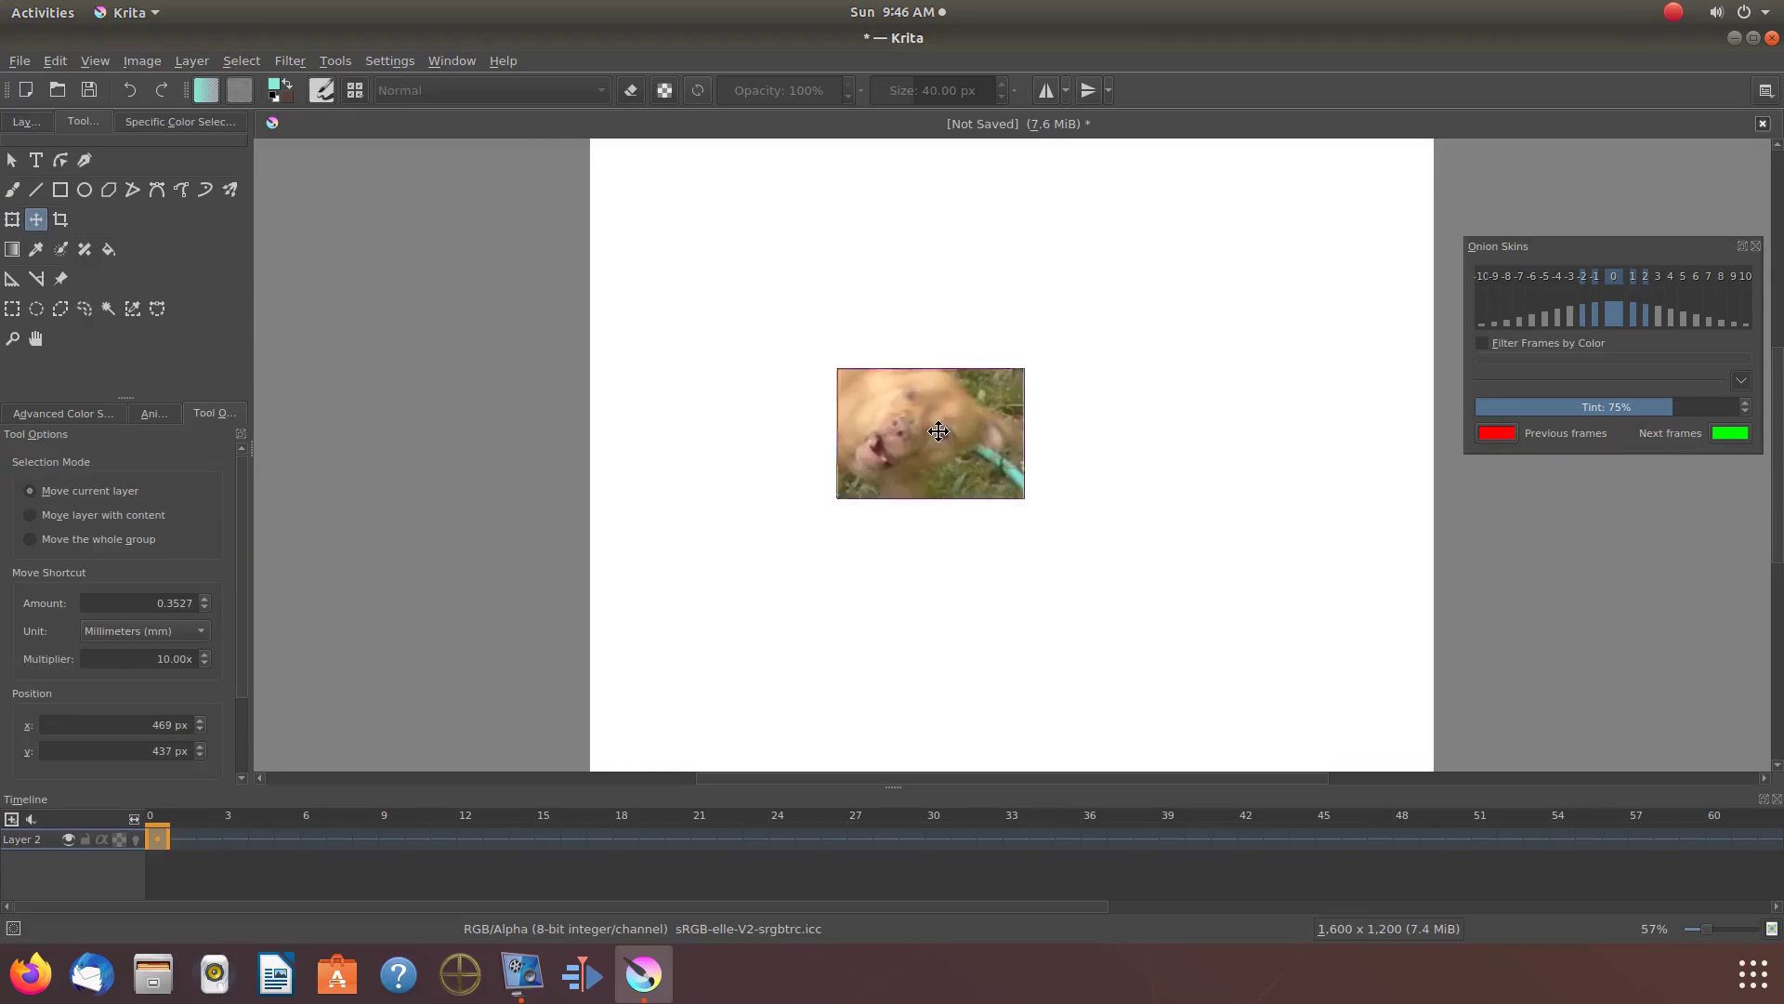
left_click_drag(940, 429, 982, 432)
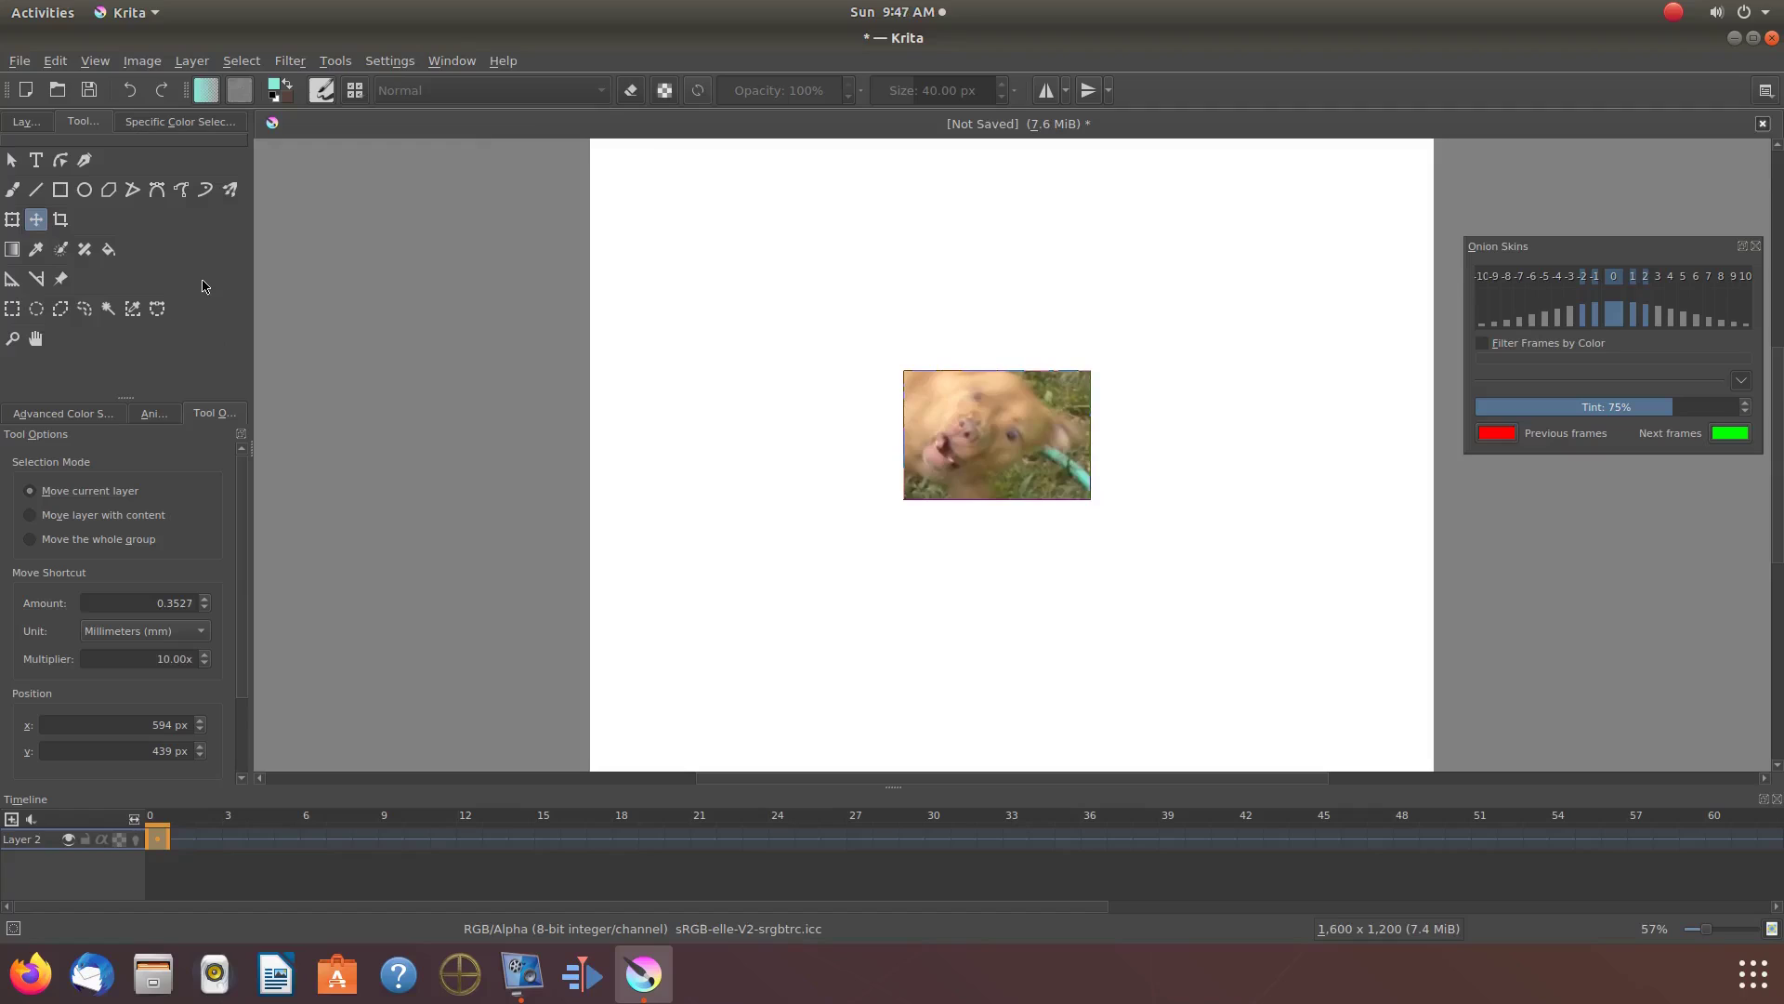
Draw a deep red ellipse outline ringing the photo with the Ellipse tool
left_click(85, 190)
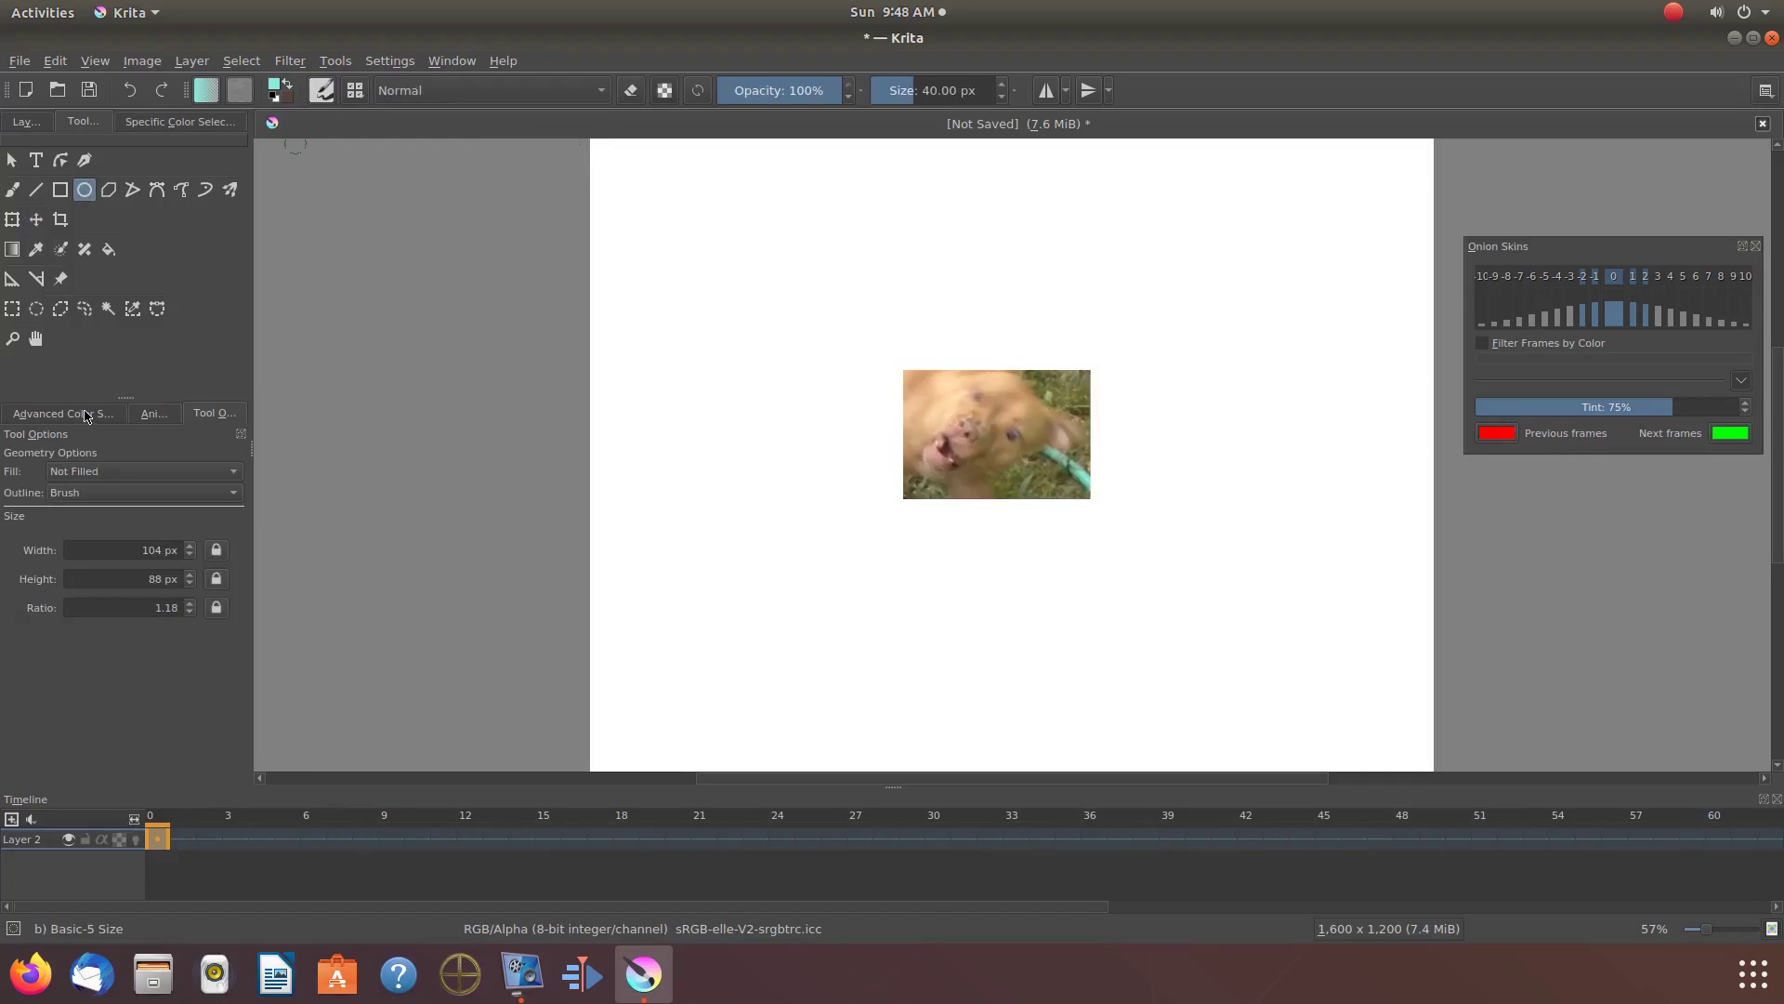
left_click(62, 413)
left_click(13, 606)
left_click_drag(144, 618, 182, 627)
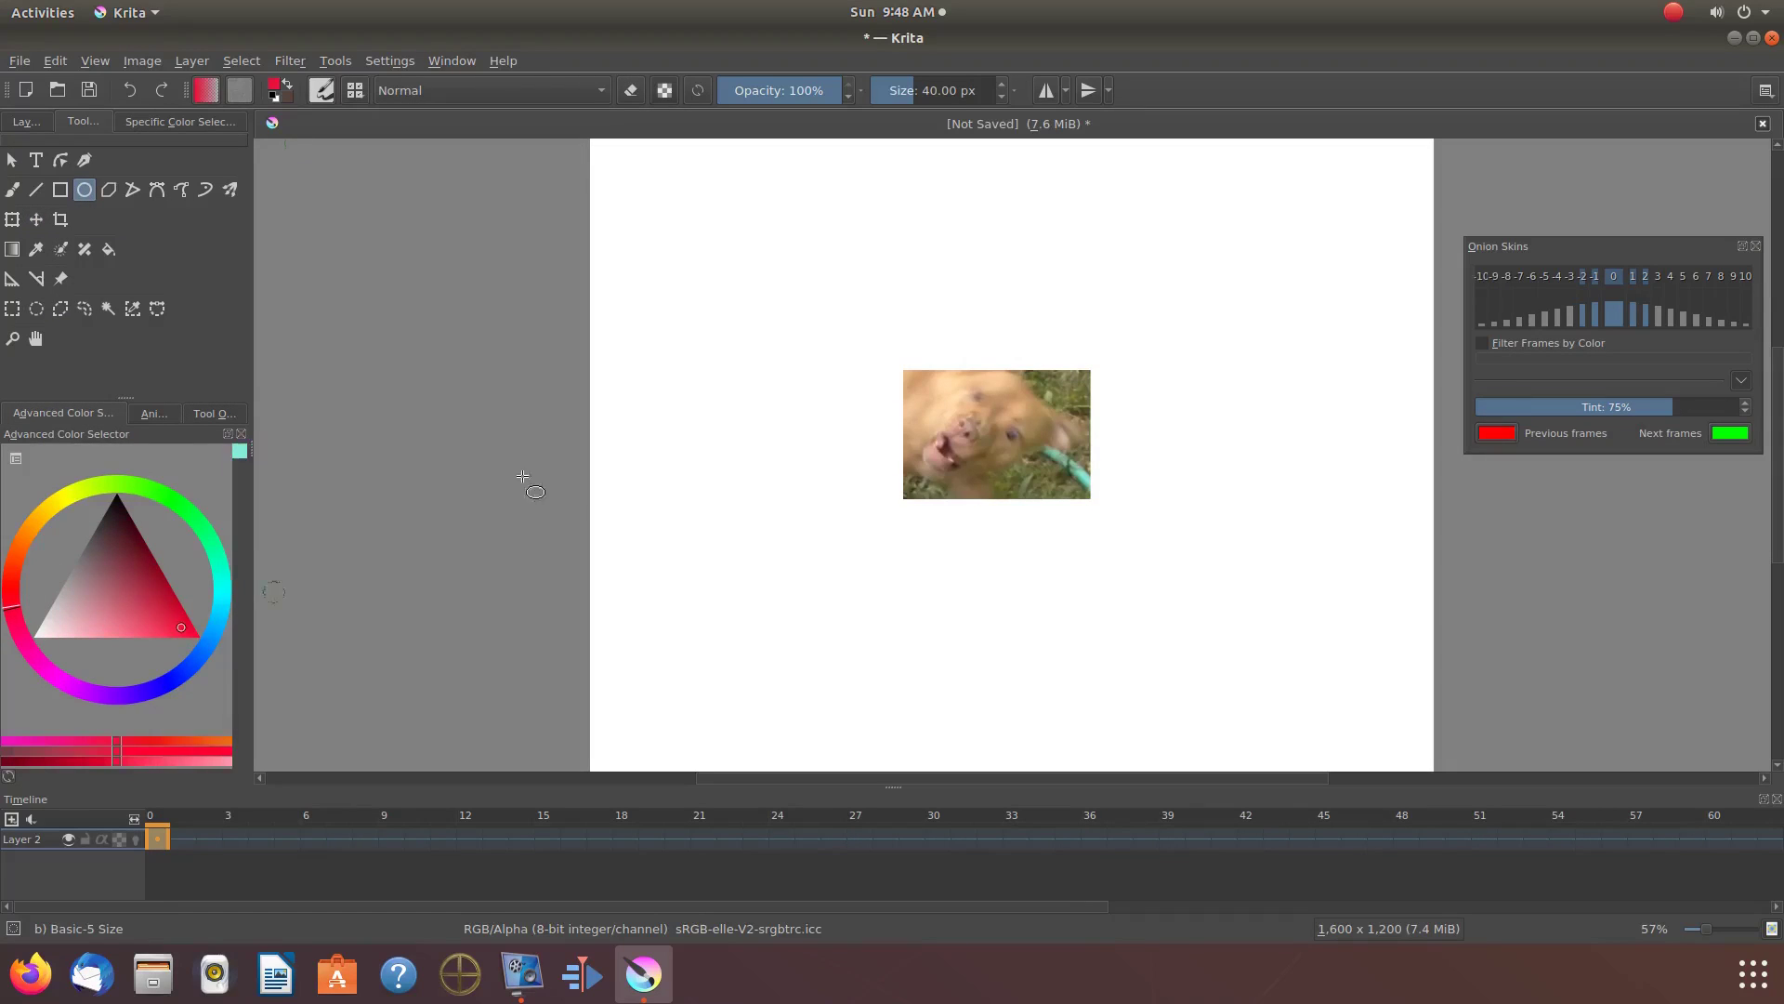
mouse_move(881, 306)
left_mouse_down()
mouse_move(1105, 579)
mouse_move(1120, 549)
left_mouse_up()
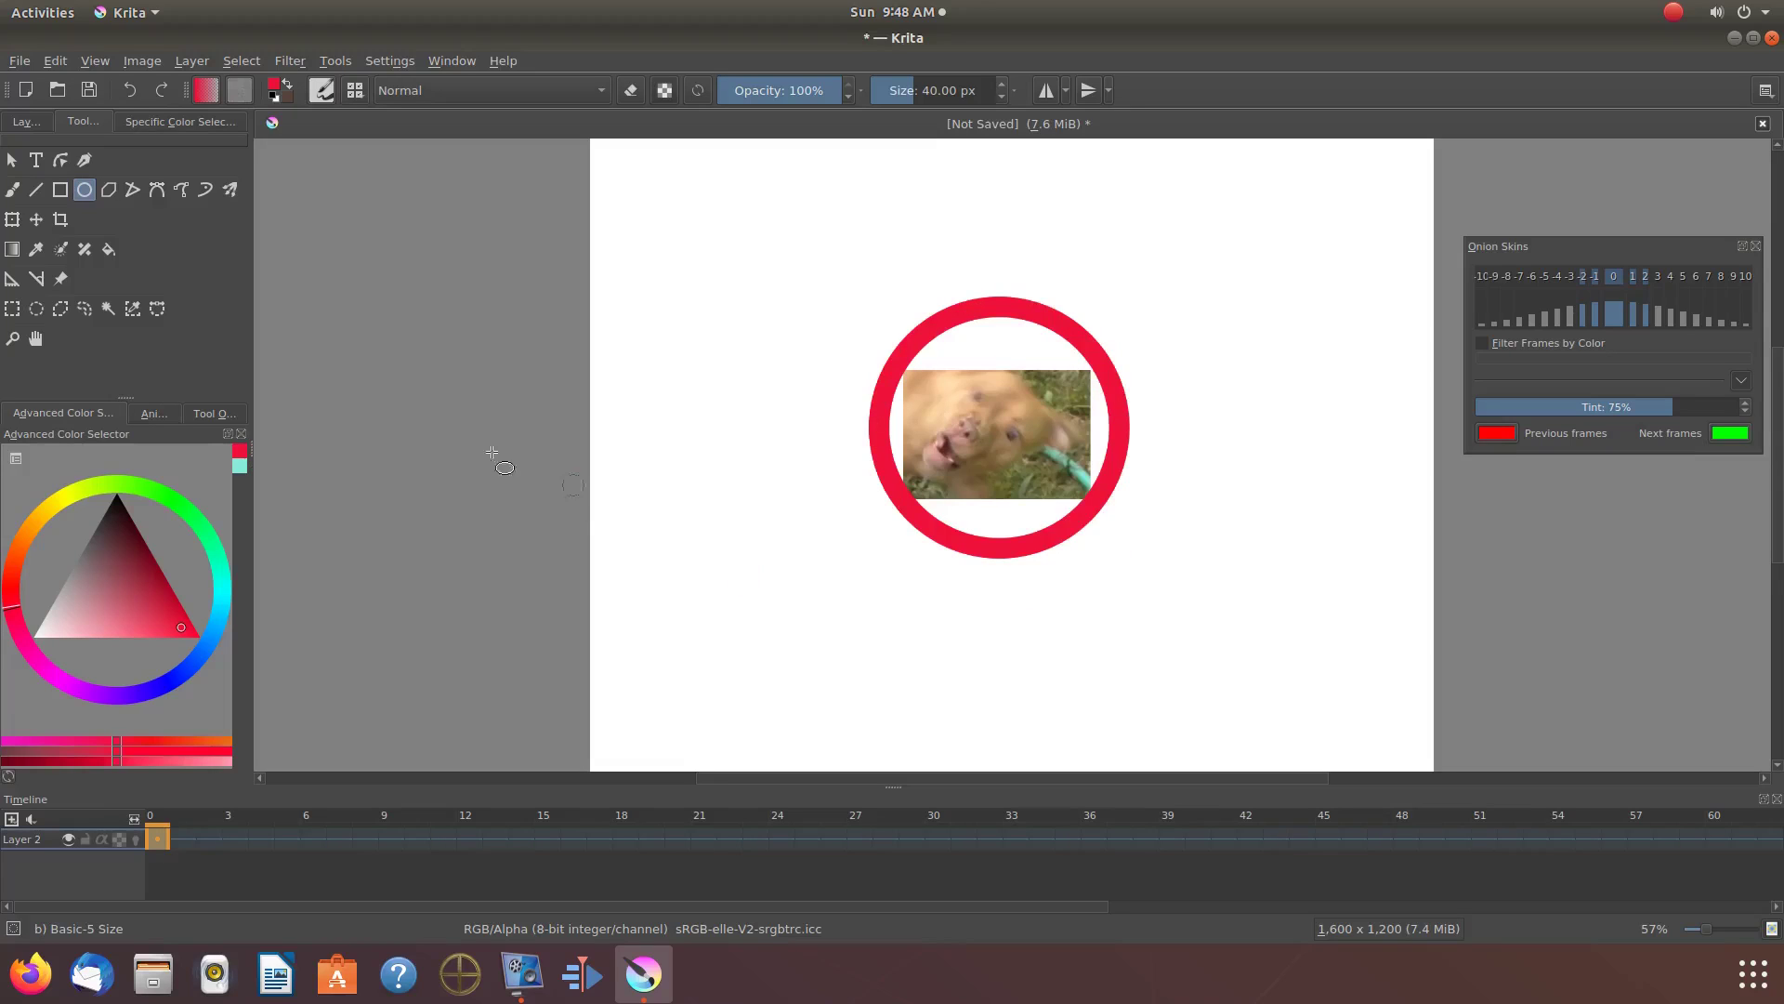
Sample the puppy's tan fur and brush a tan dab above the photo's top-left corner
key("b")
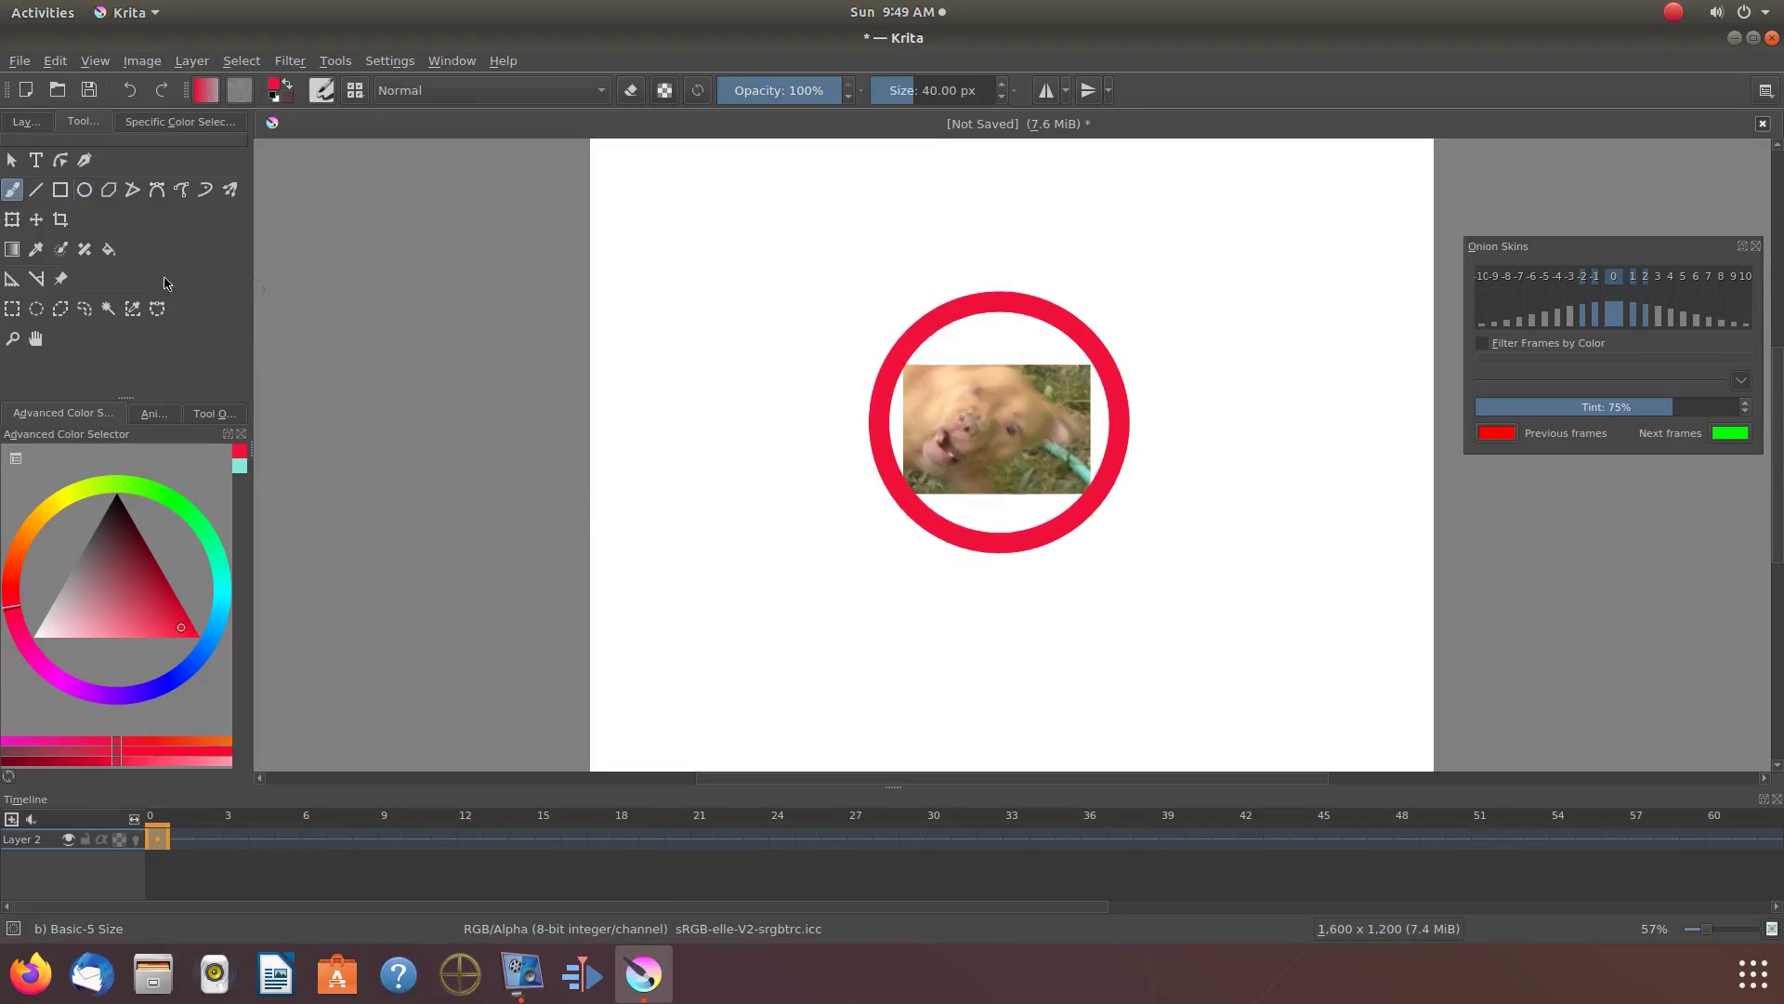
left_click(39, 252)
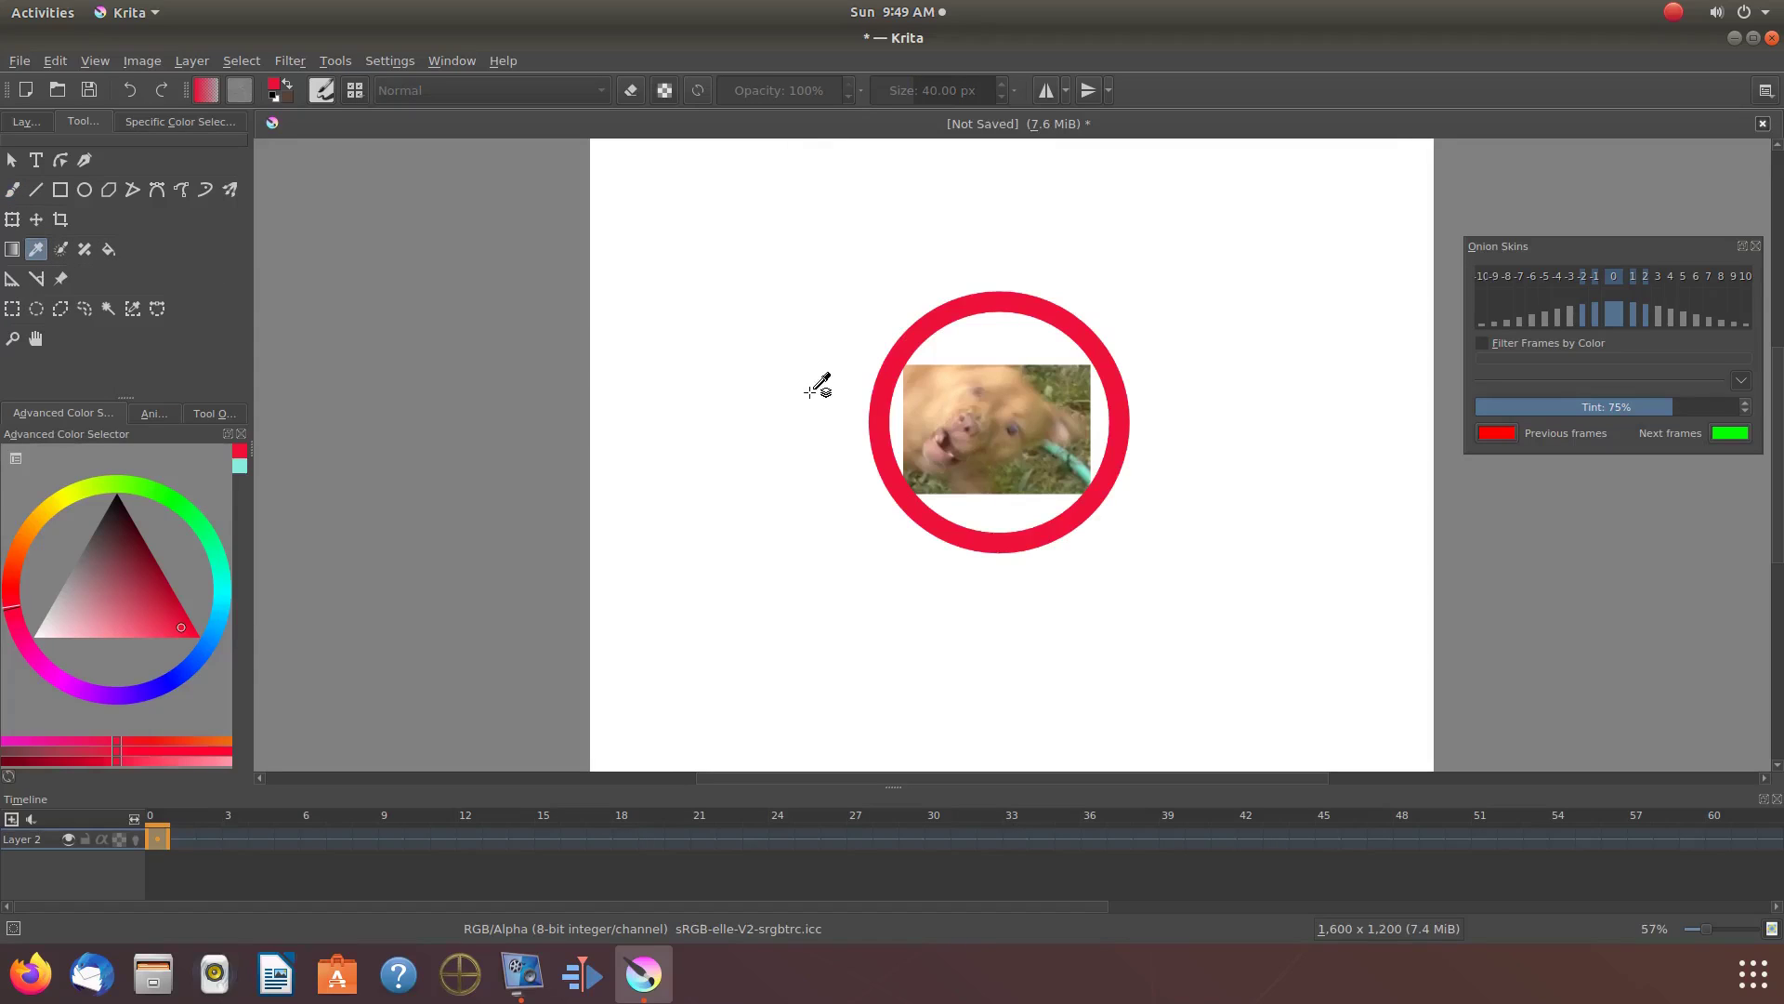
left_click(922, 375)
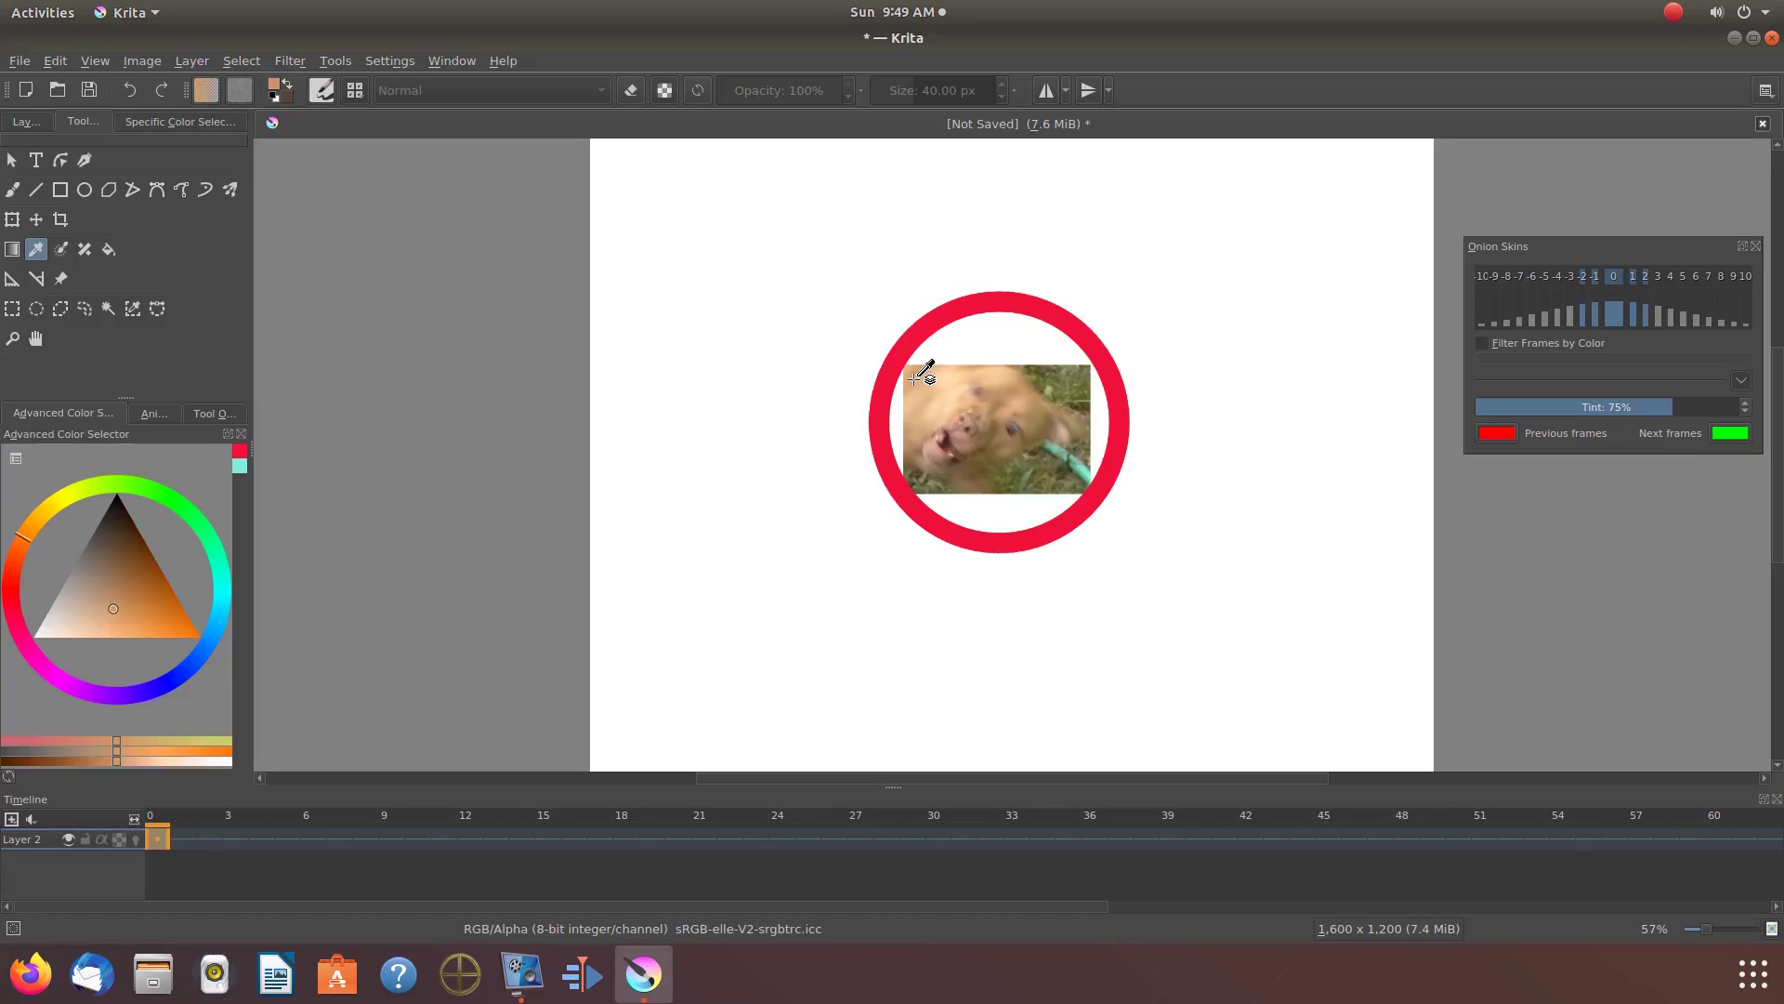
left_click(12, 192)
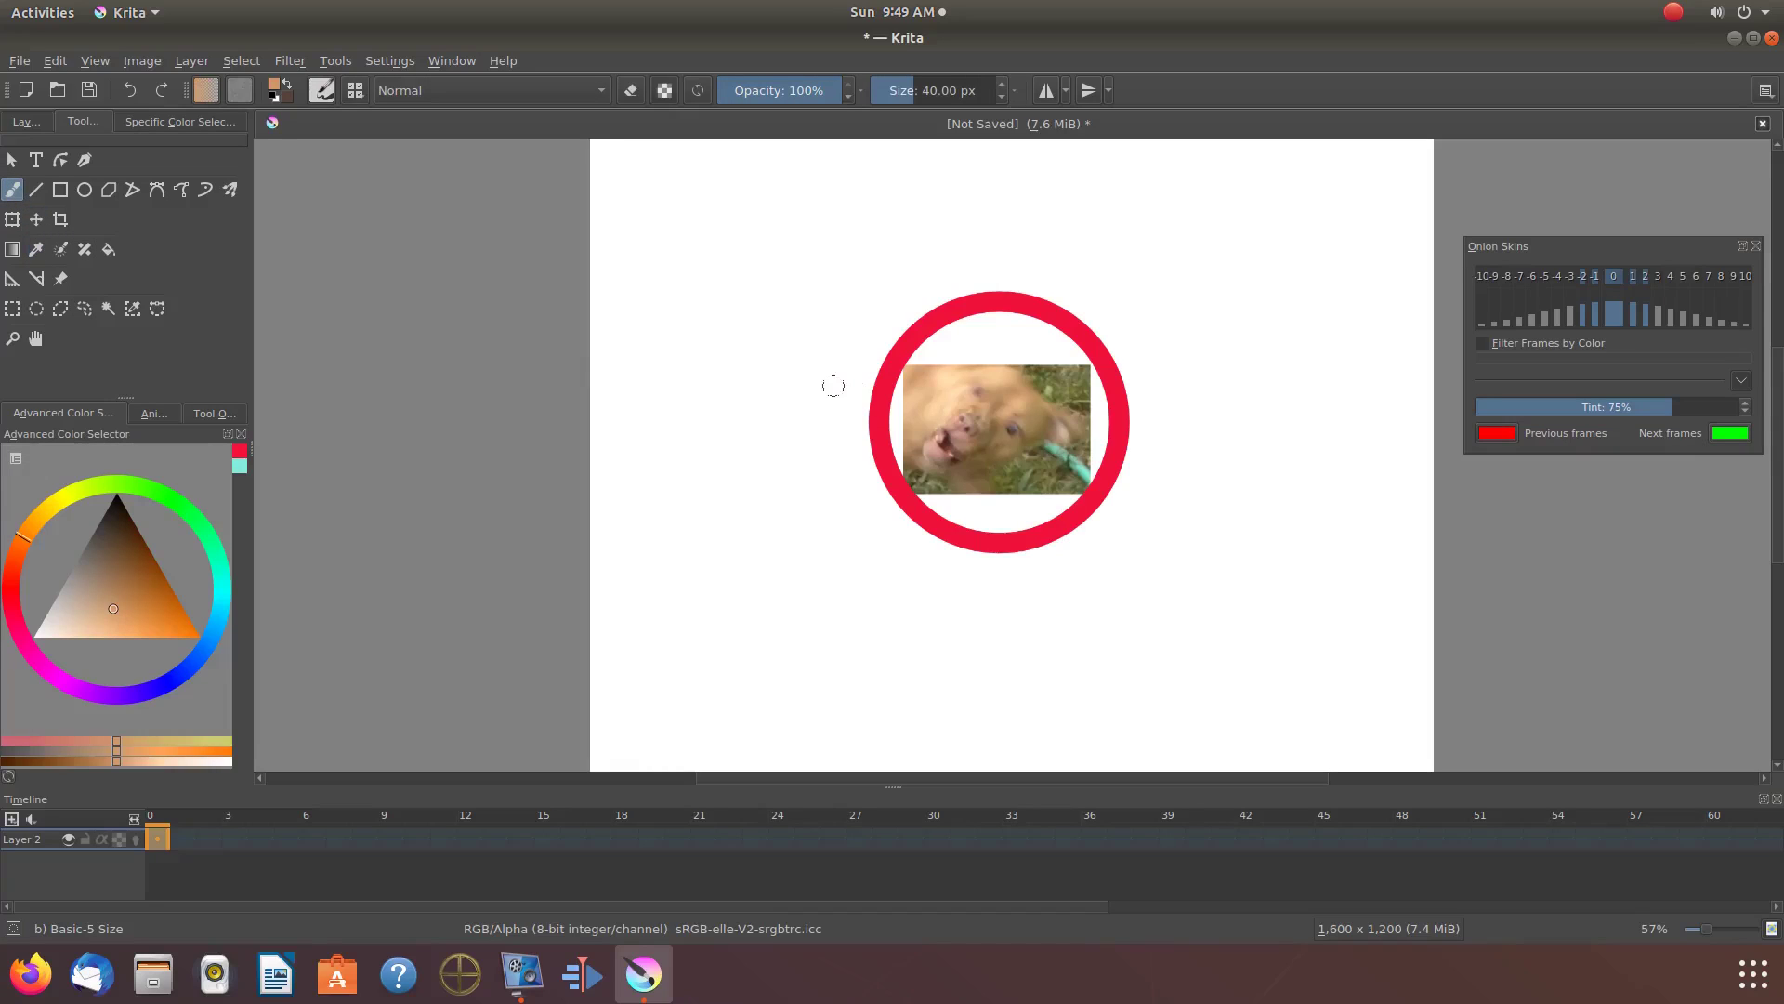
left_click(929, 356)
Paint sampled peach and darker tan dabs and strokes above the photo's top edge
left_click(914, 362)
left_click(908, 371, "ctrl")
left_click(949, 353)
left_click(957, 349)
left_click(928, 351, "ctrl")
left_click(962, 357)
left_click(980, 346)
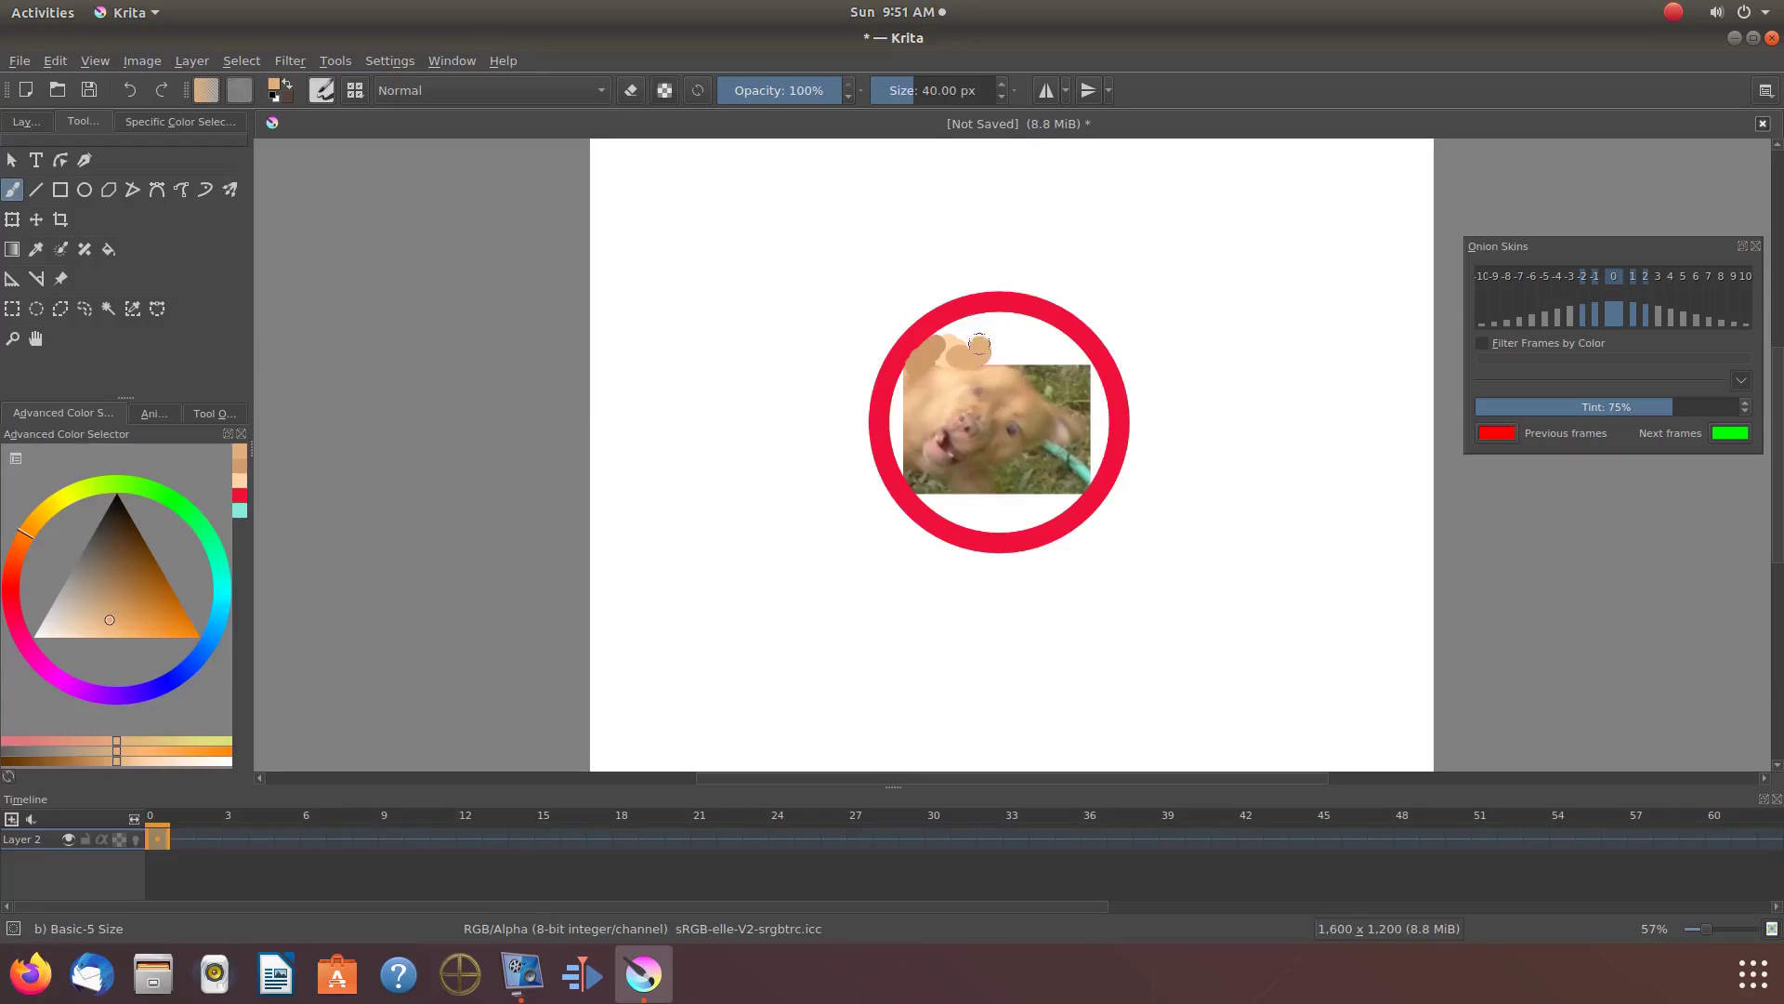
mouse_move(980, 340)
left_mouse_down()
mouse_move(972, 322)
mouse_move(934, 353)
mouse_move(950, 342)
left_mouse_up()
left_click(960, 337, "ctrl")
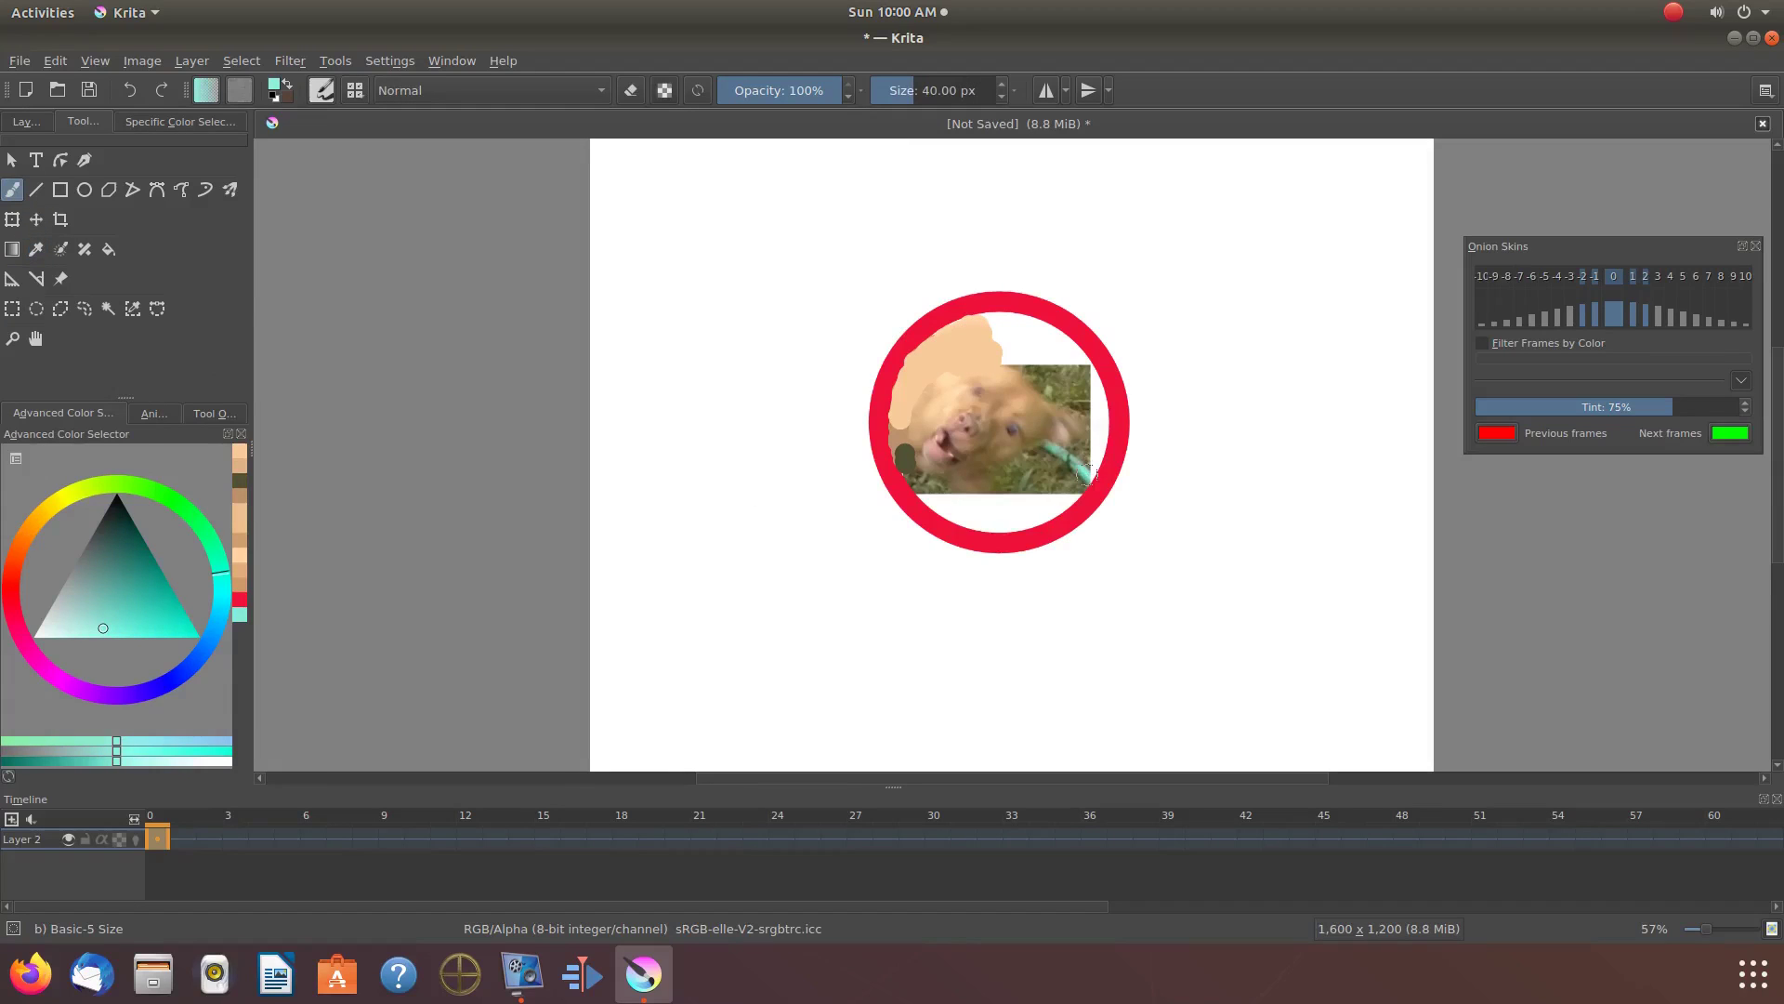
Shrink the brush and paint sampled olive grass colour along the photo's top right
left_click_drag(1087, 474, 1092, 475, "shift")
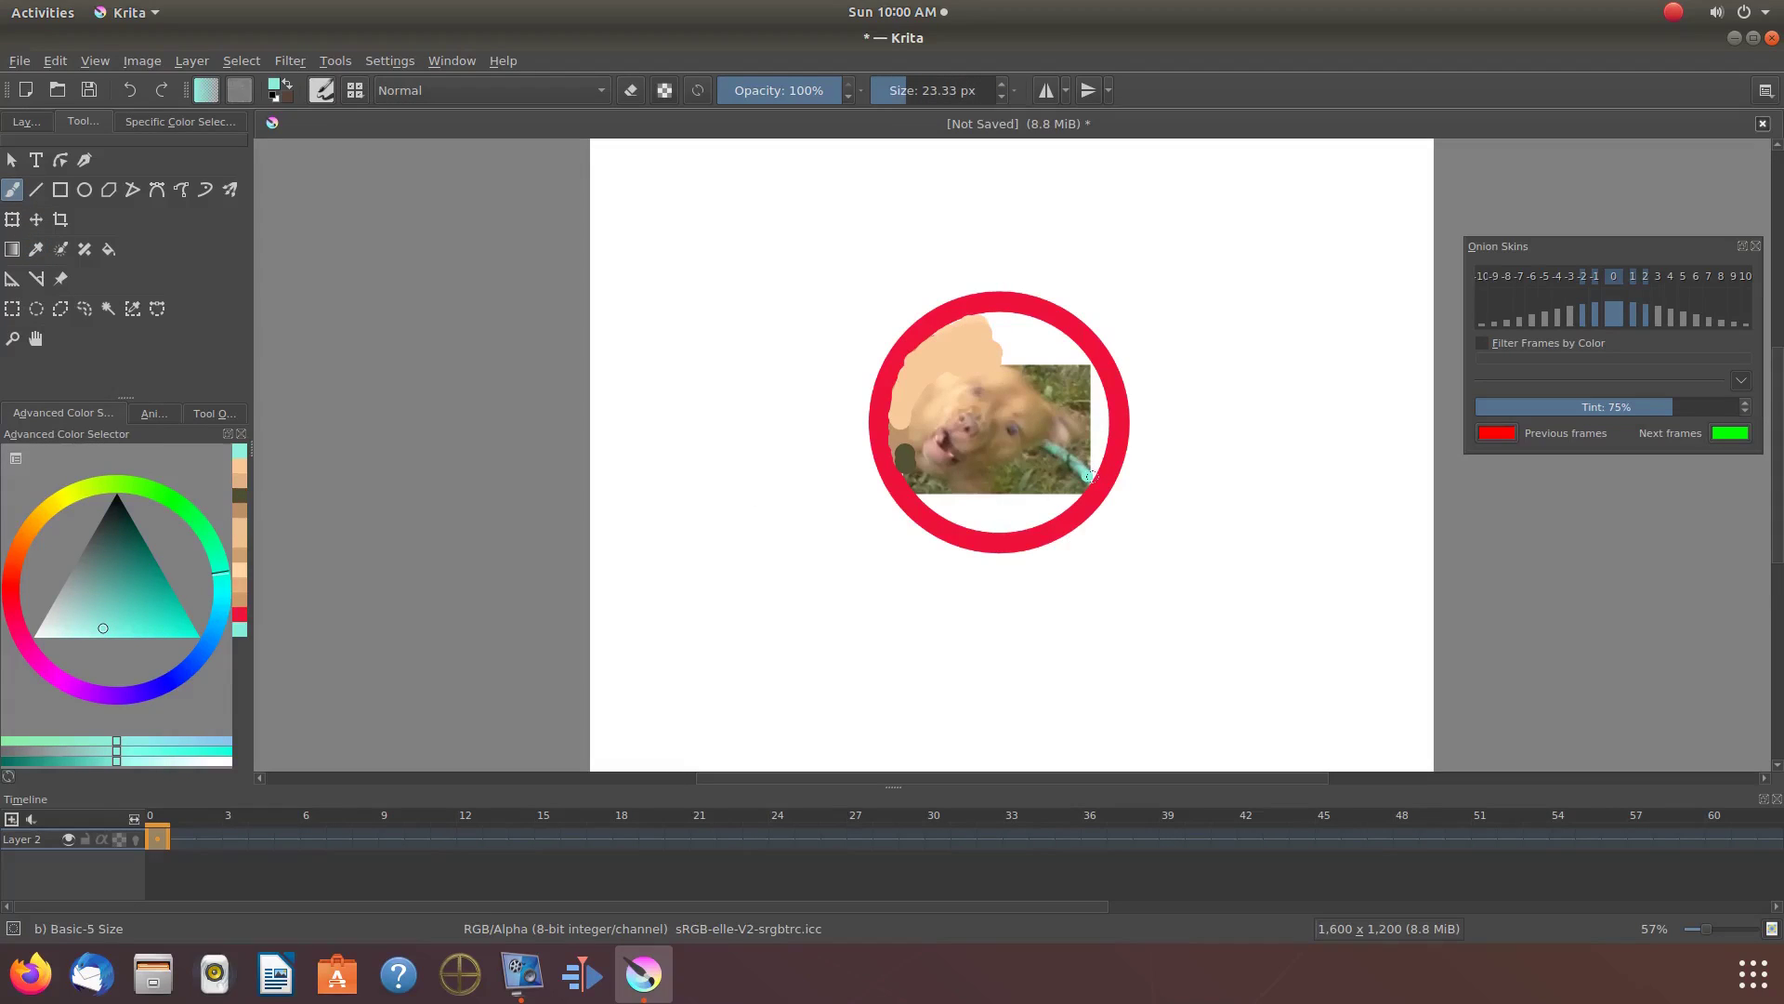
left_click(1078, 359, "ctrl")
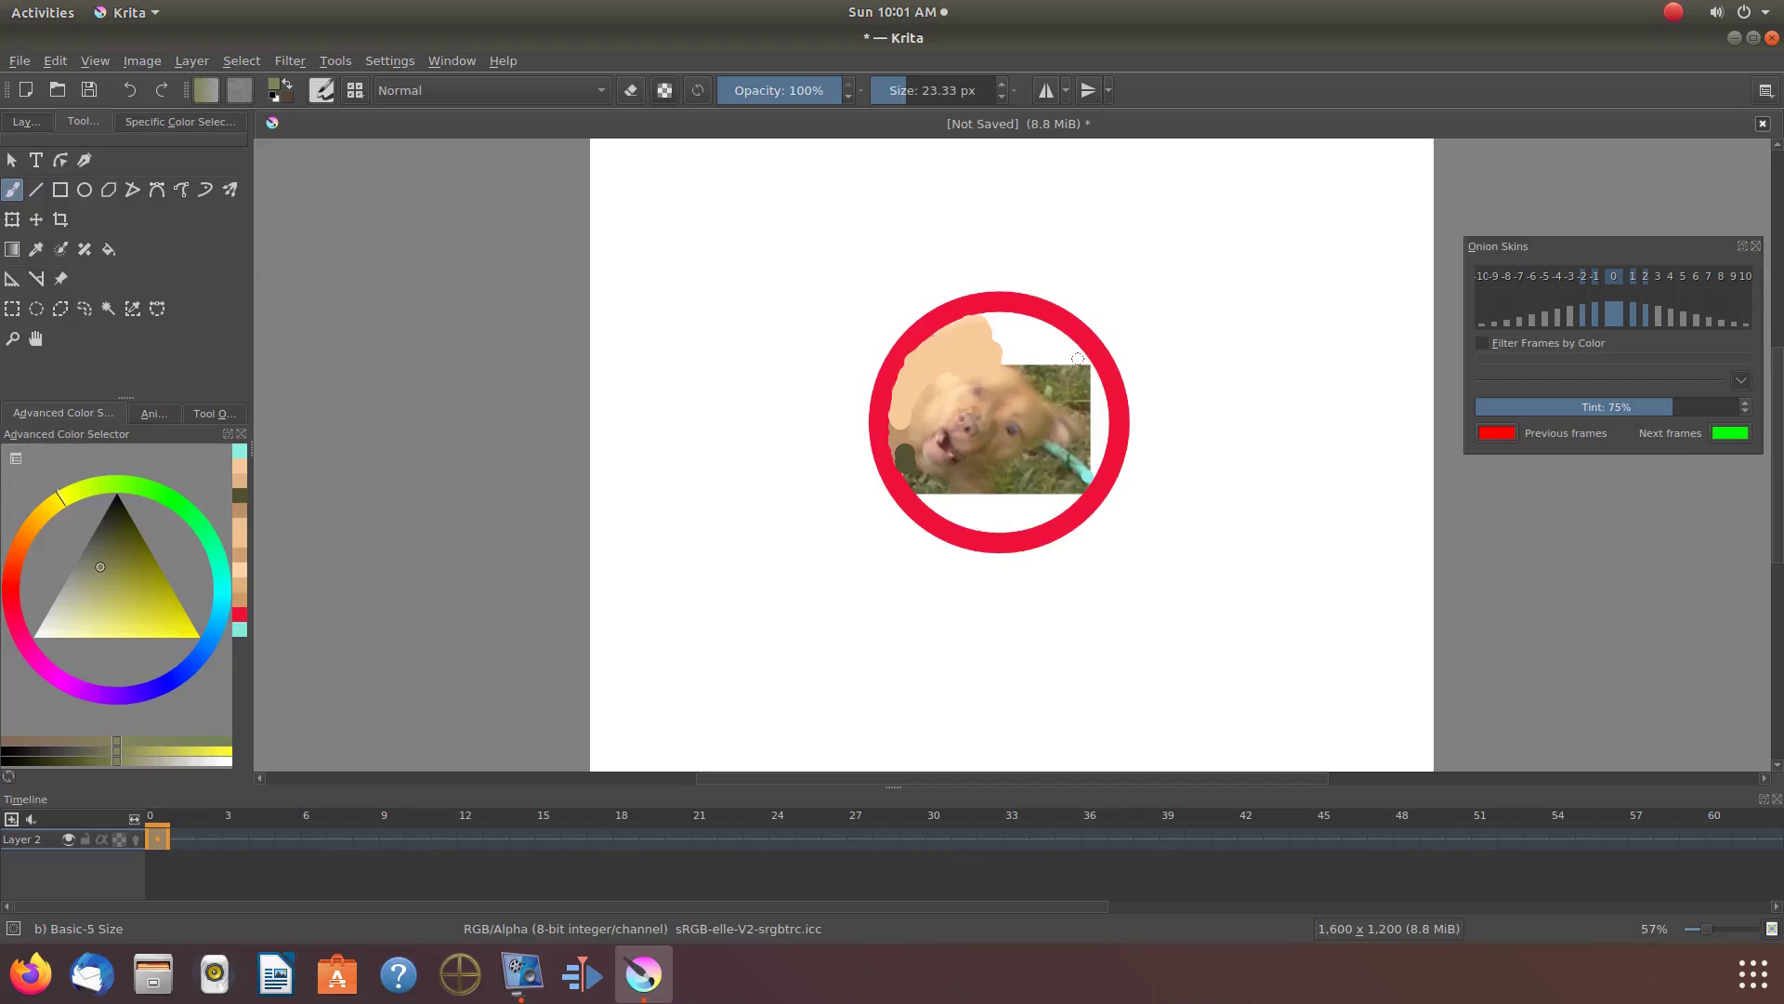
left_click_drag(1078, 359, 1011, 359)
left_click_drag(1006, 358, 1005, 359)
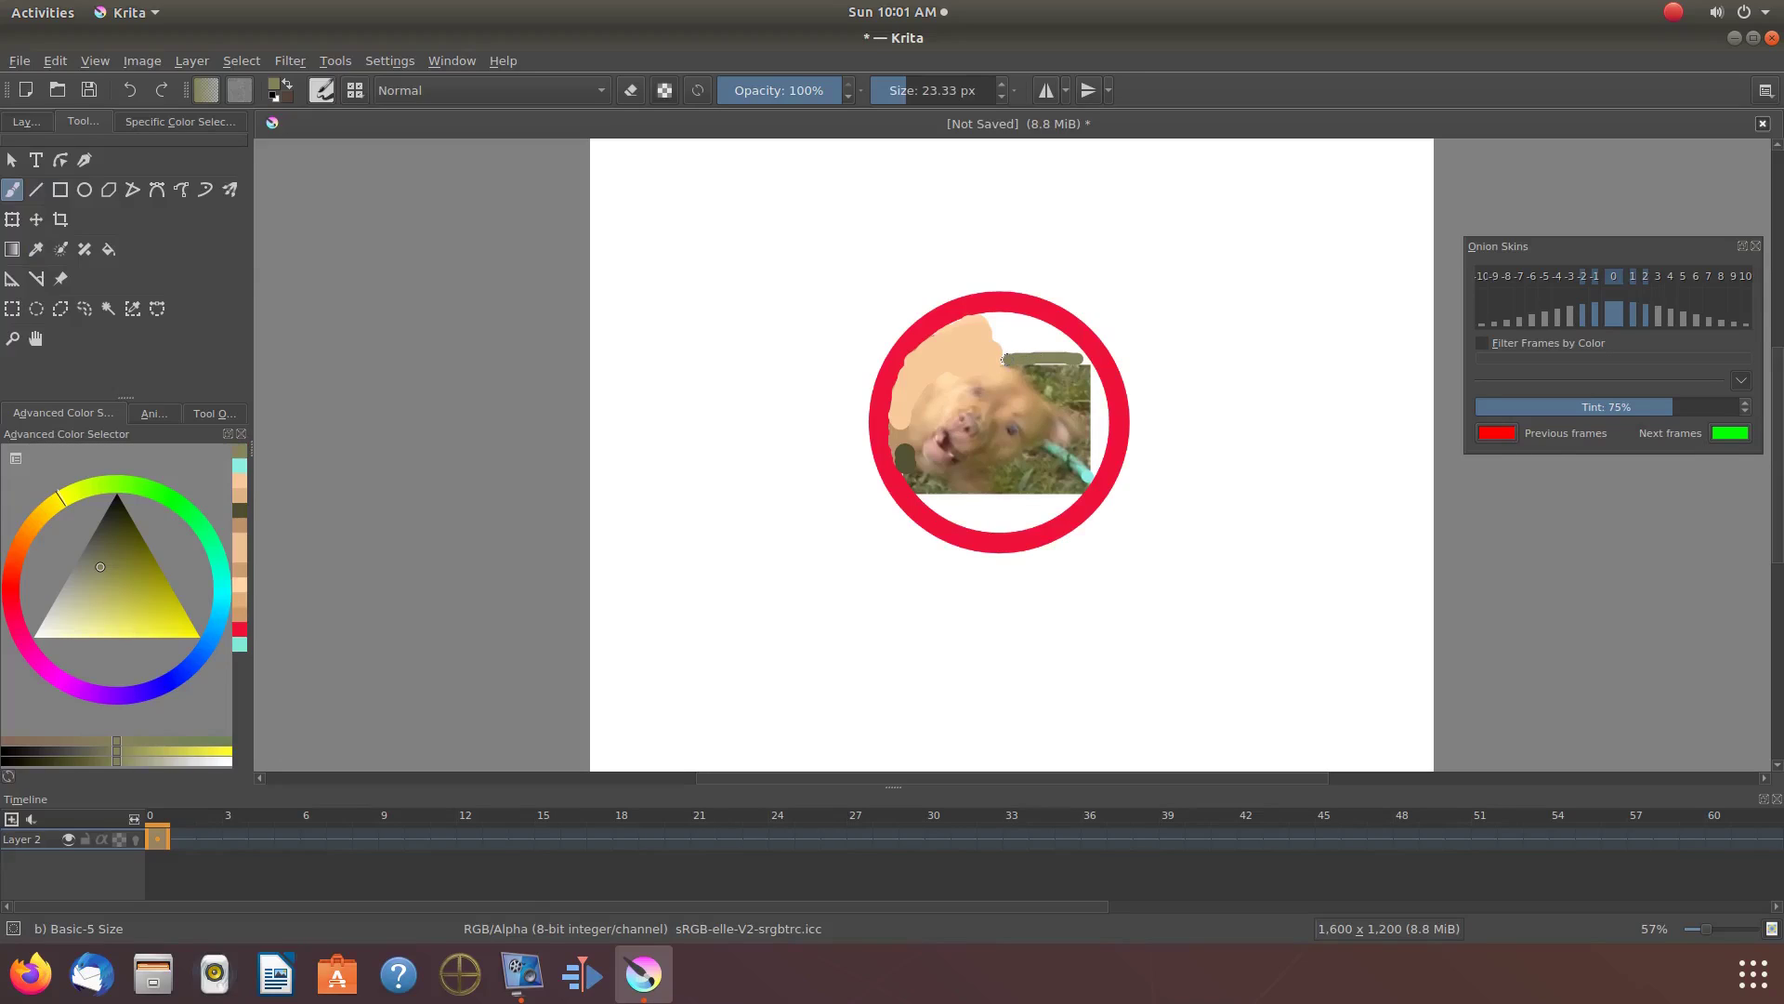
left_click(1007, 351)
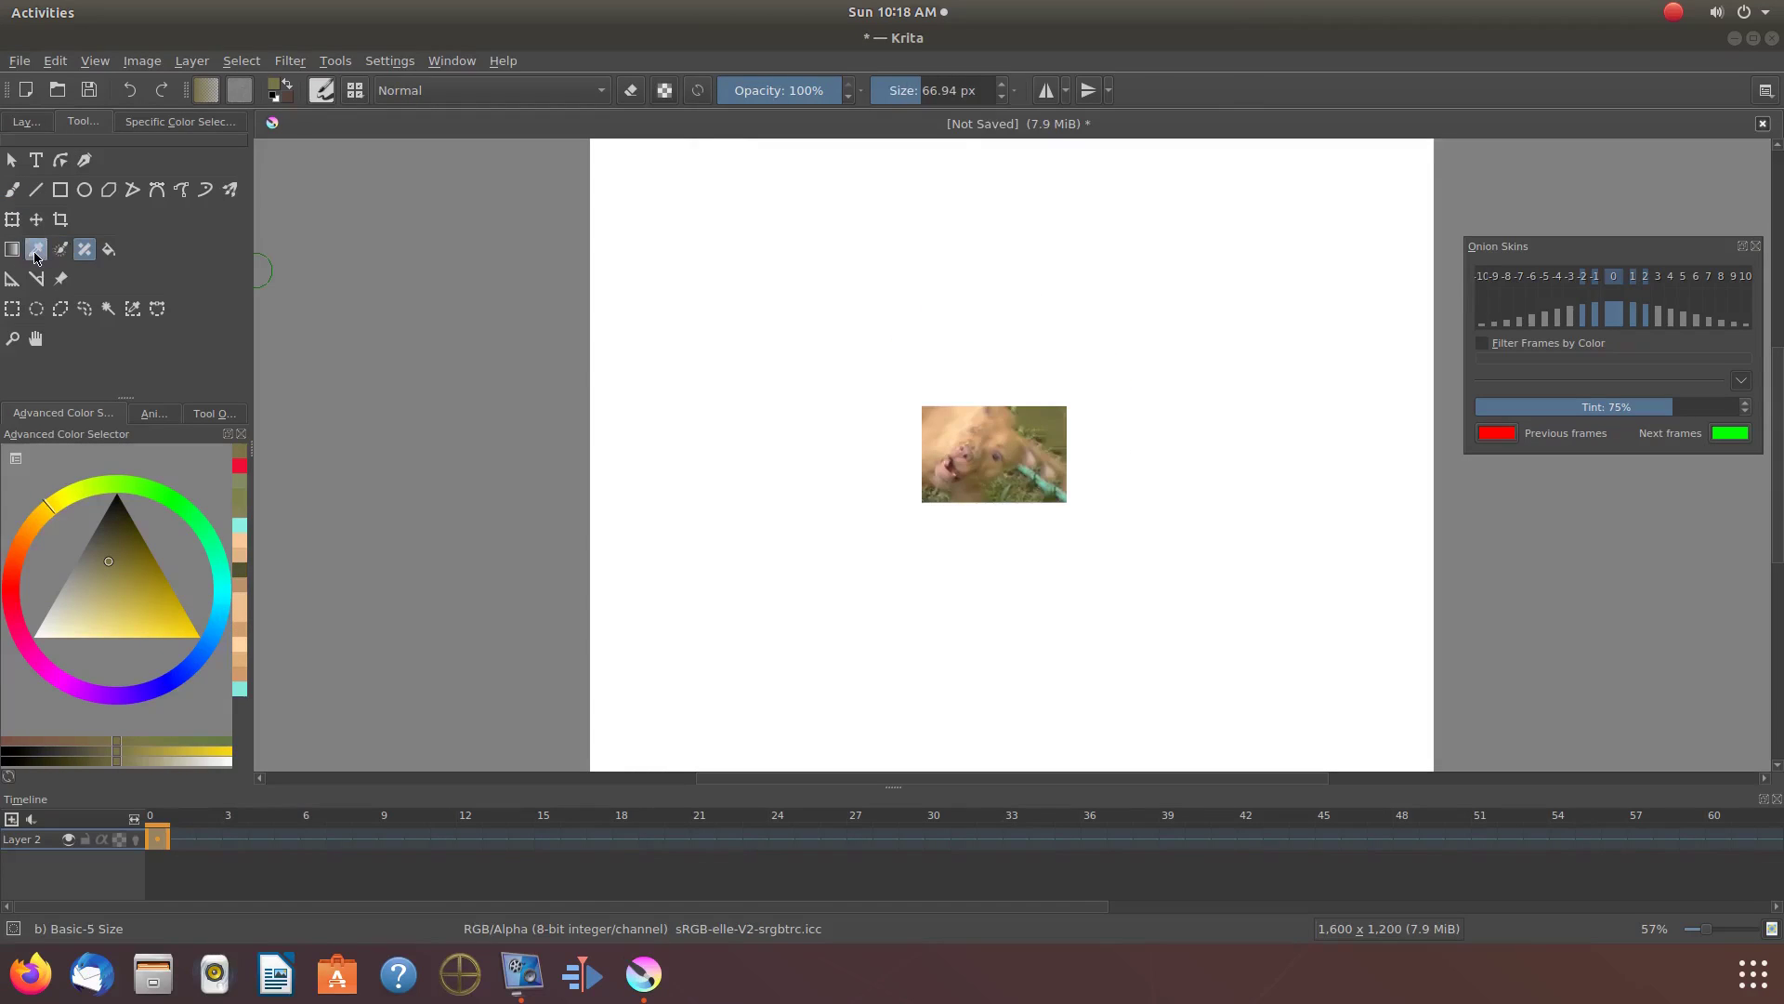
Select the Color Sampler tool from the toolbox
left_click(35, 253)
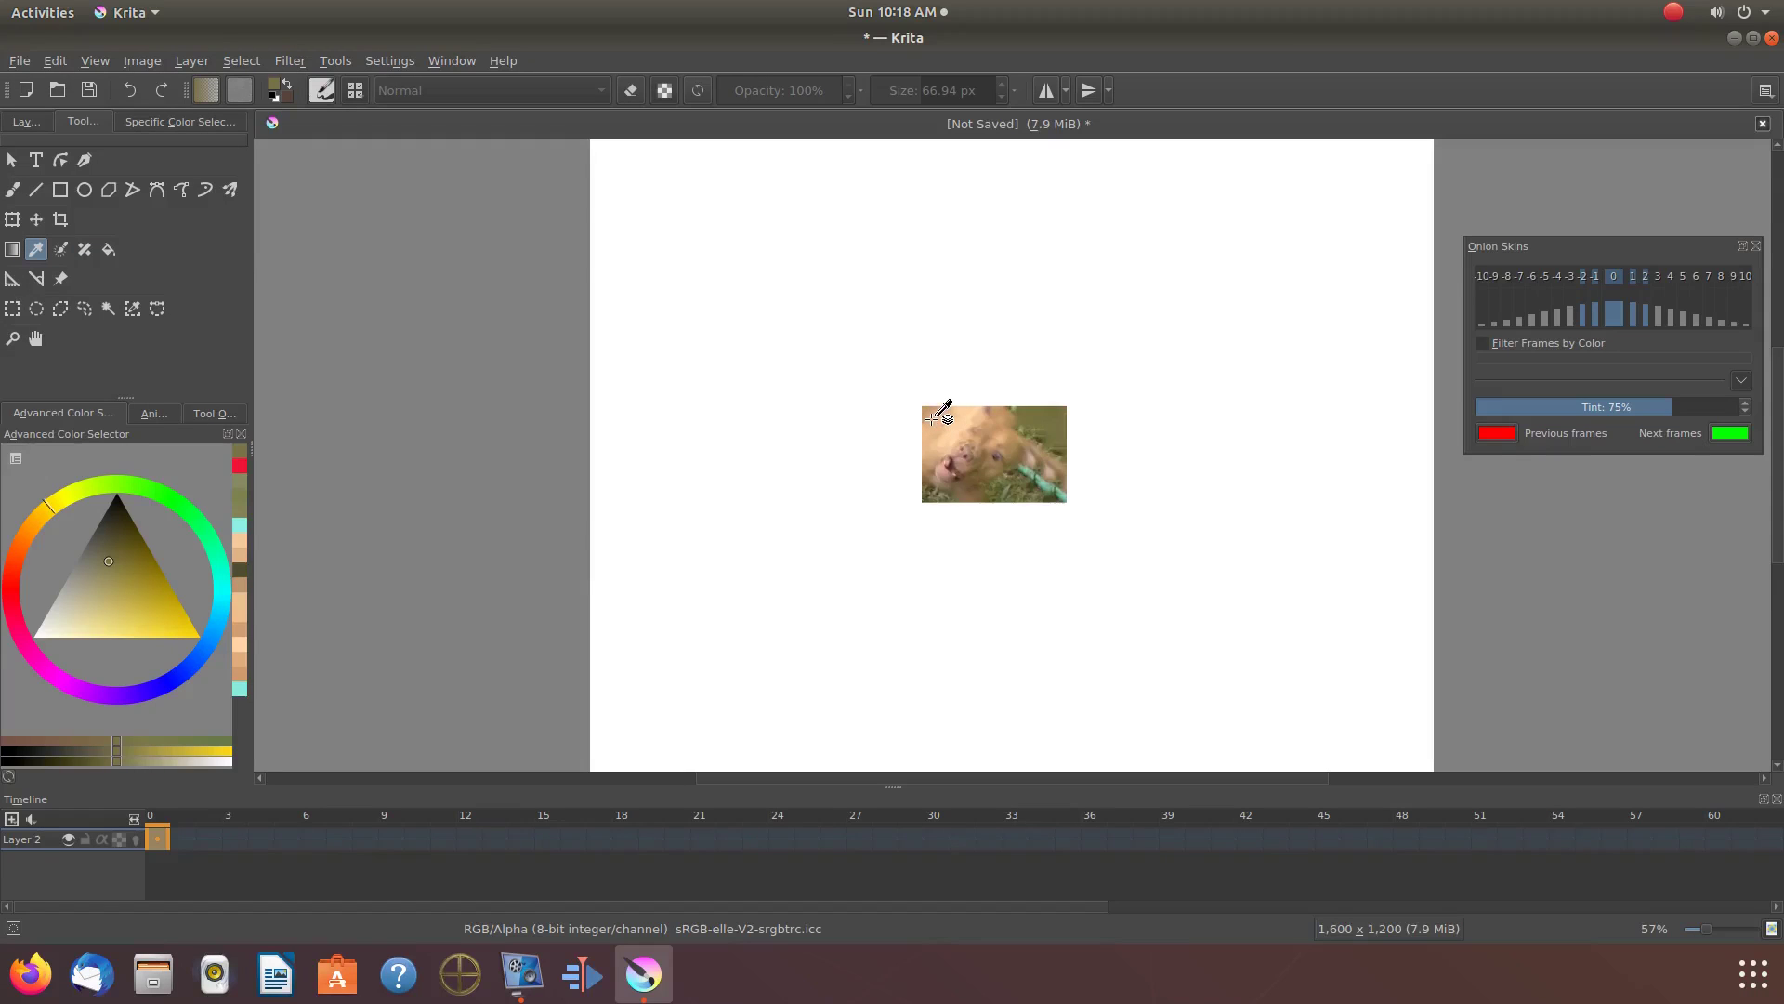
Paint a sampled peach dab left of the photo, then smart-patch it and the top-left corner
left_click(933, 418)
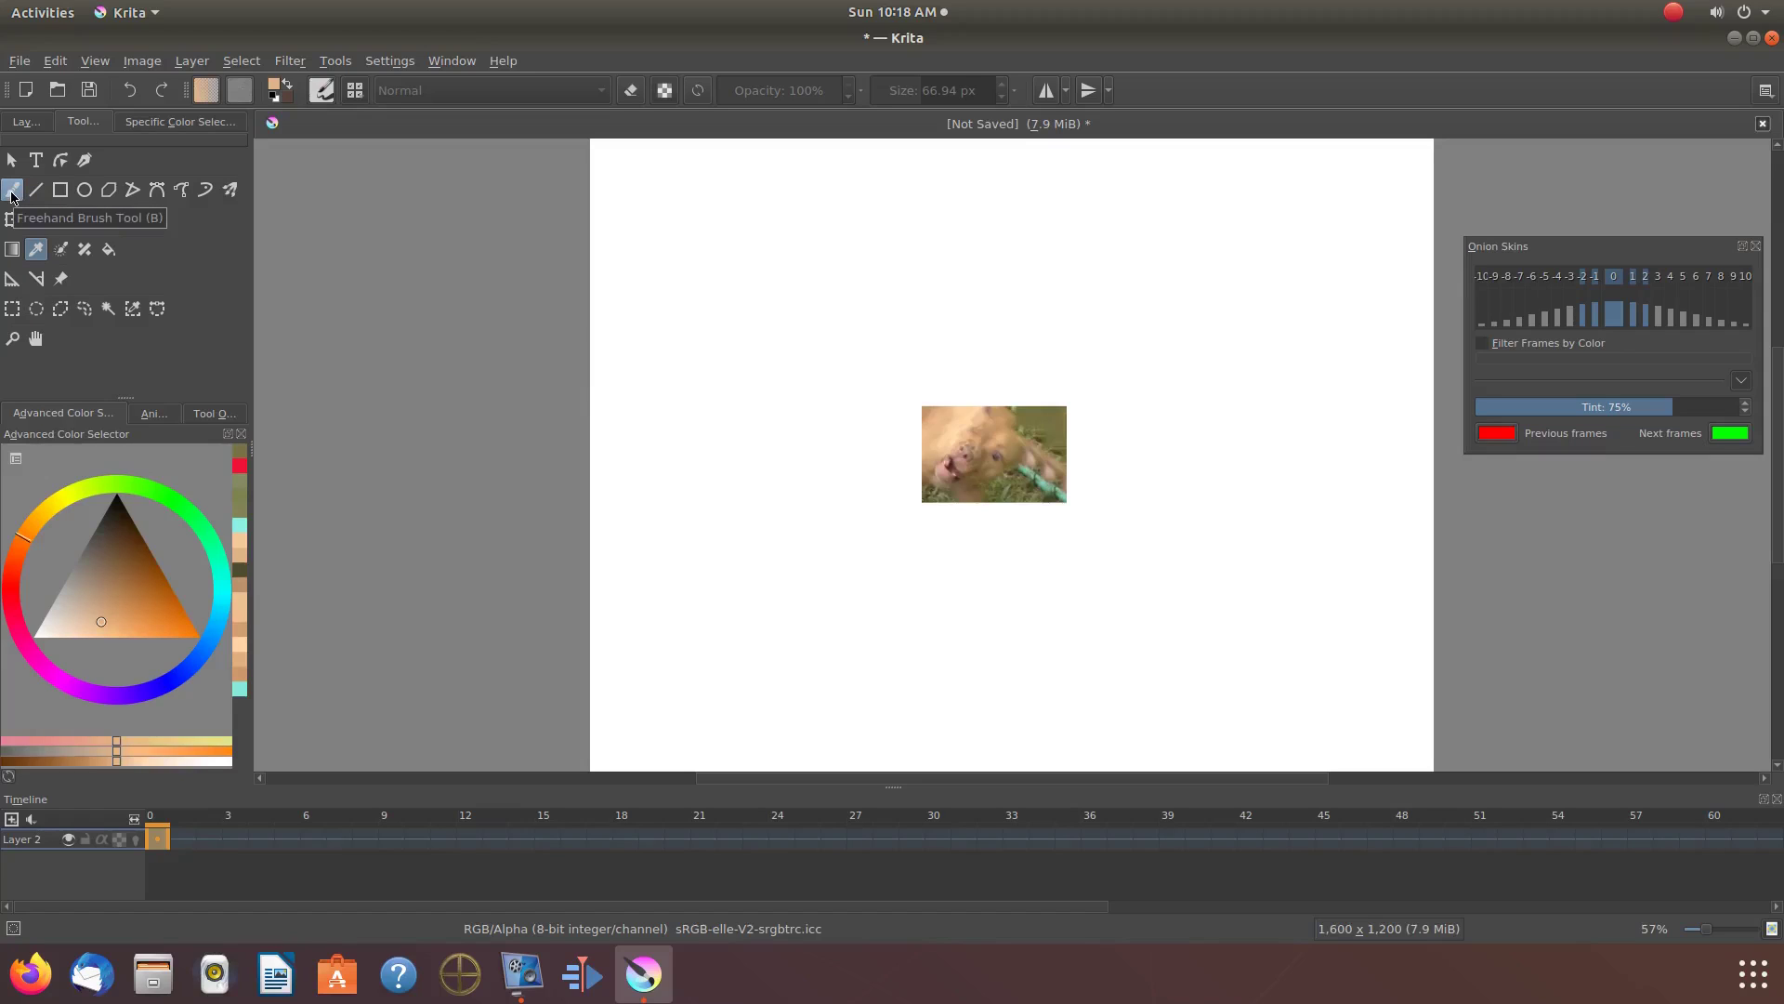
left_click(12, 192)
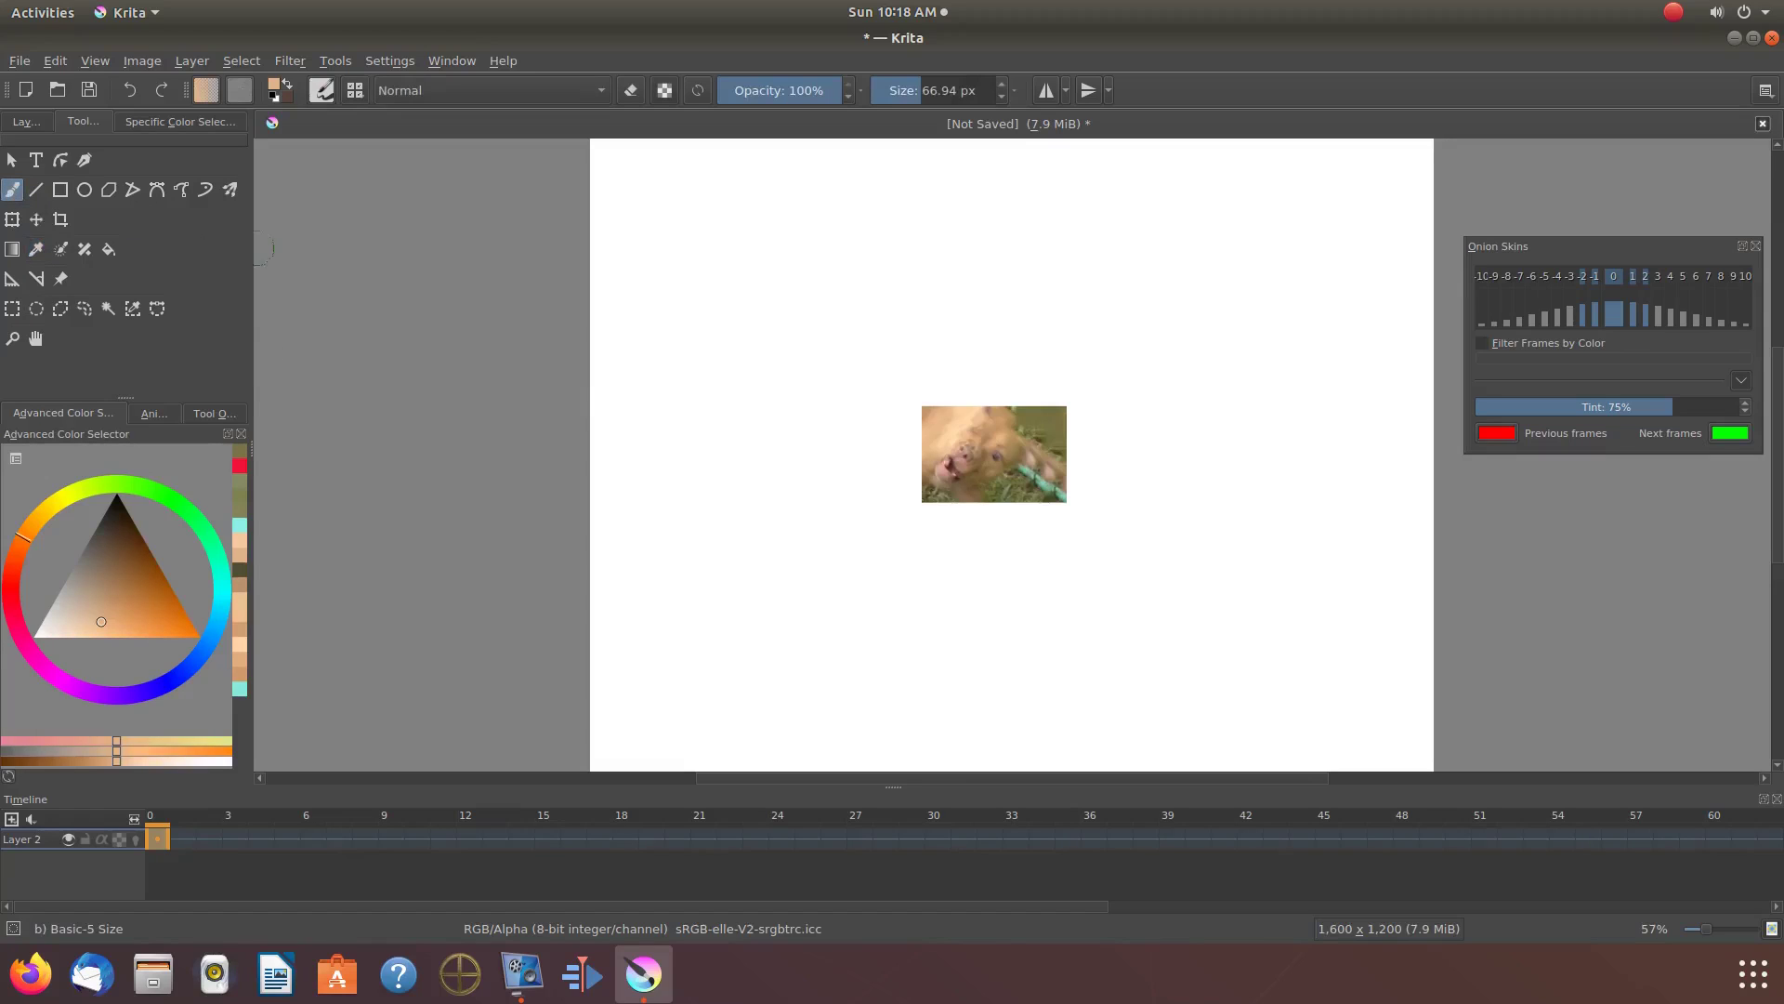
left_click(906, 413)
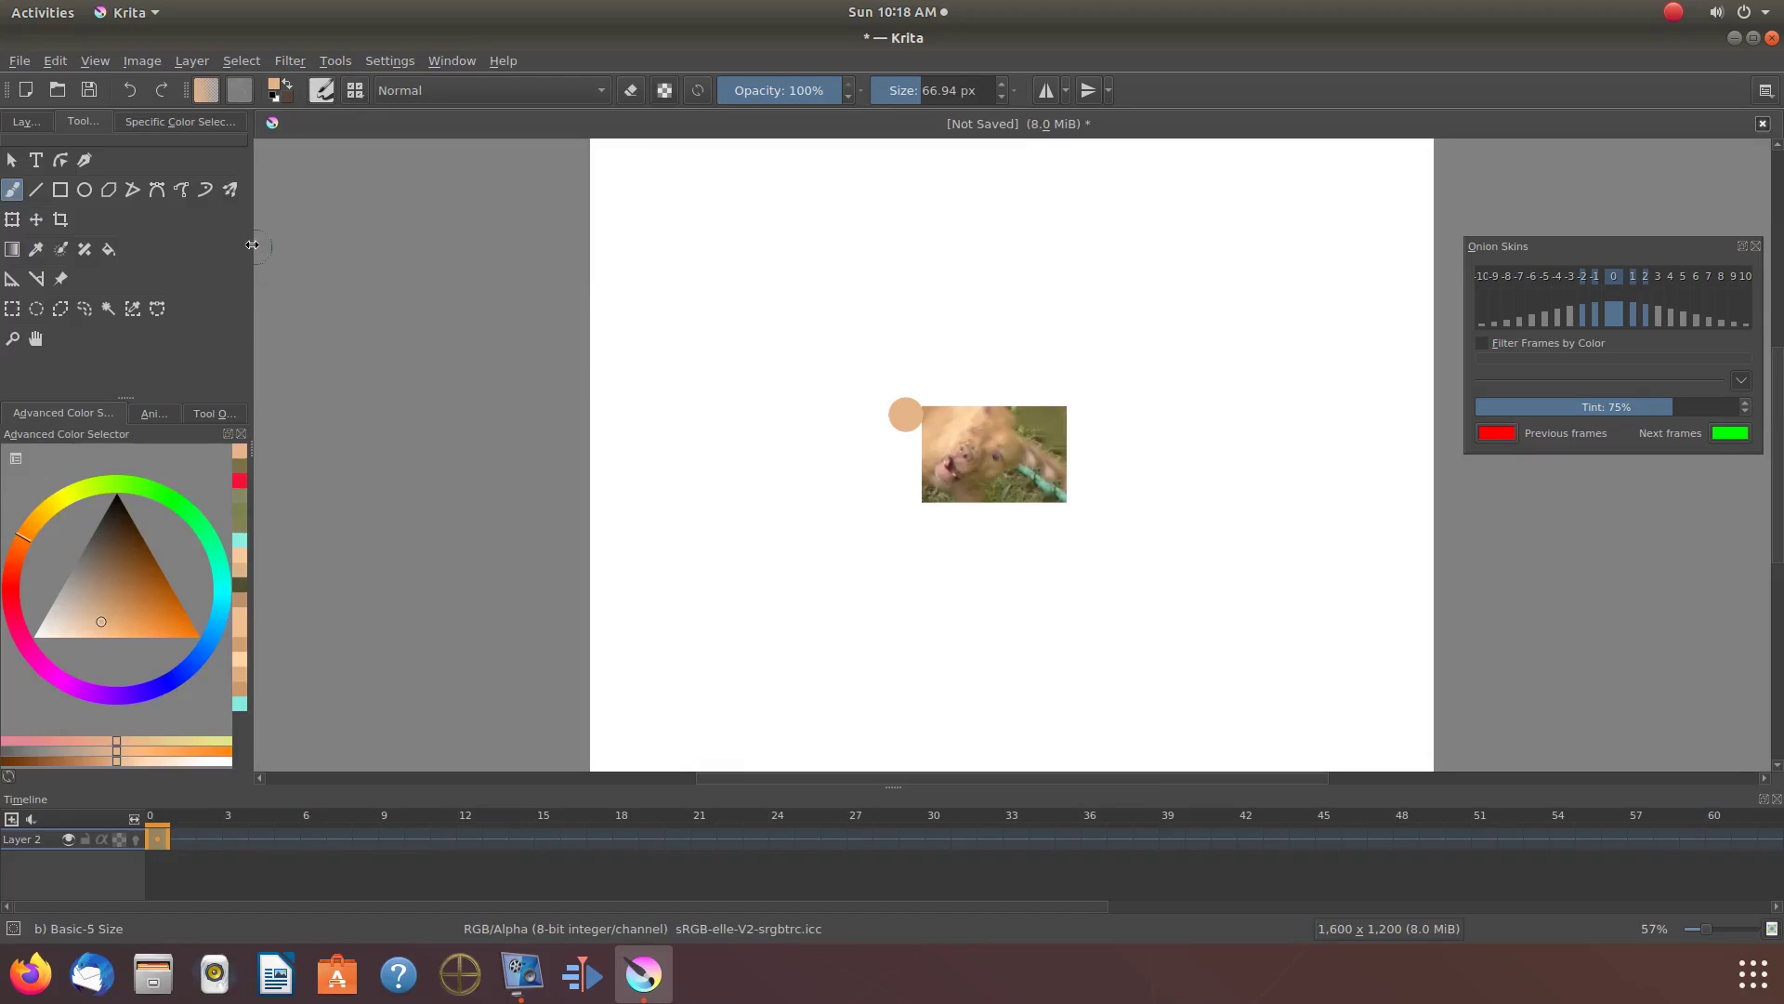
left_click(87, 257)
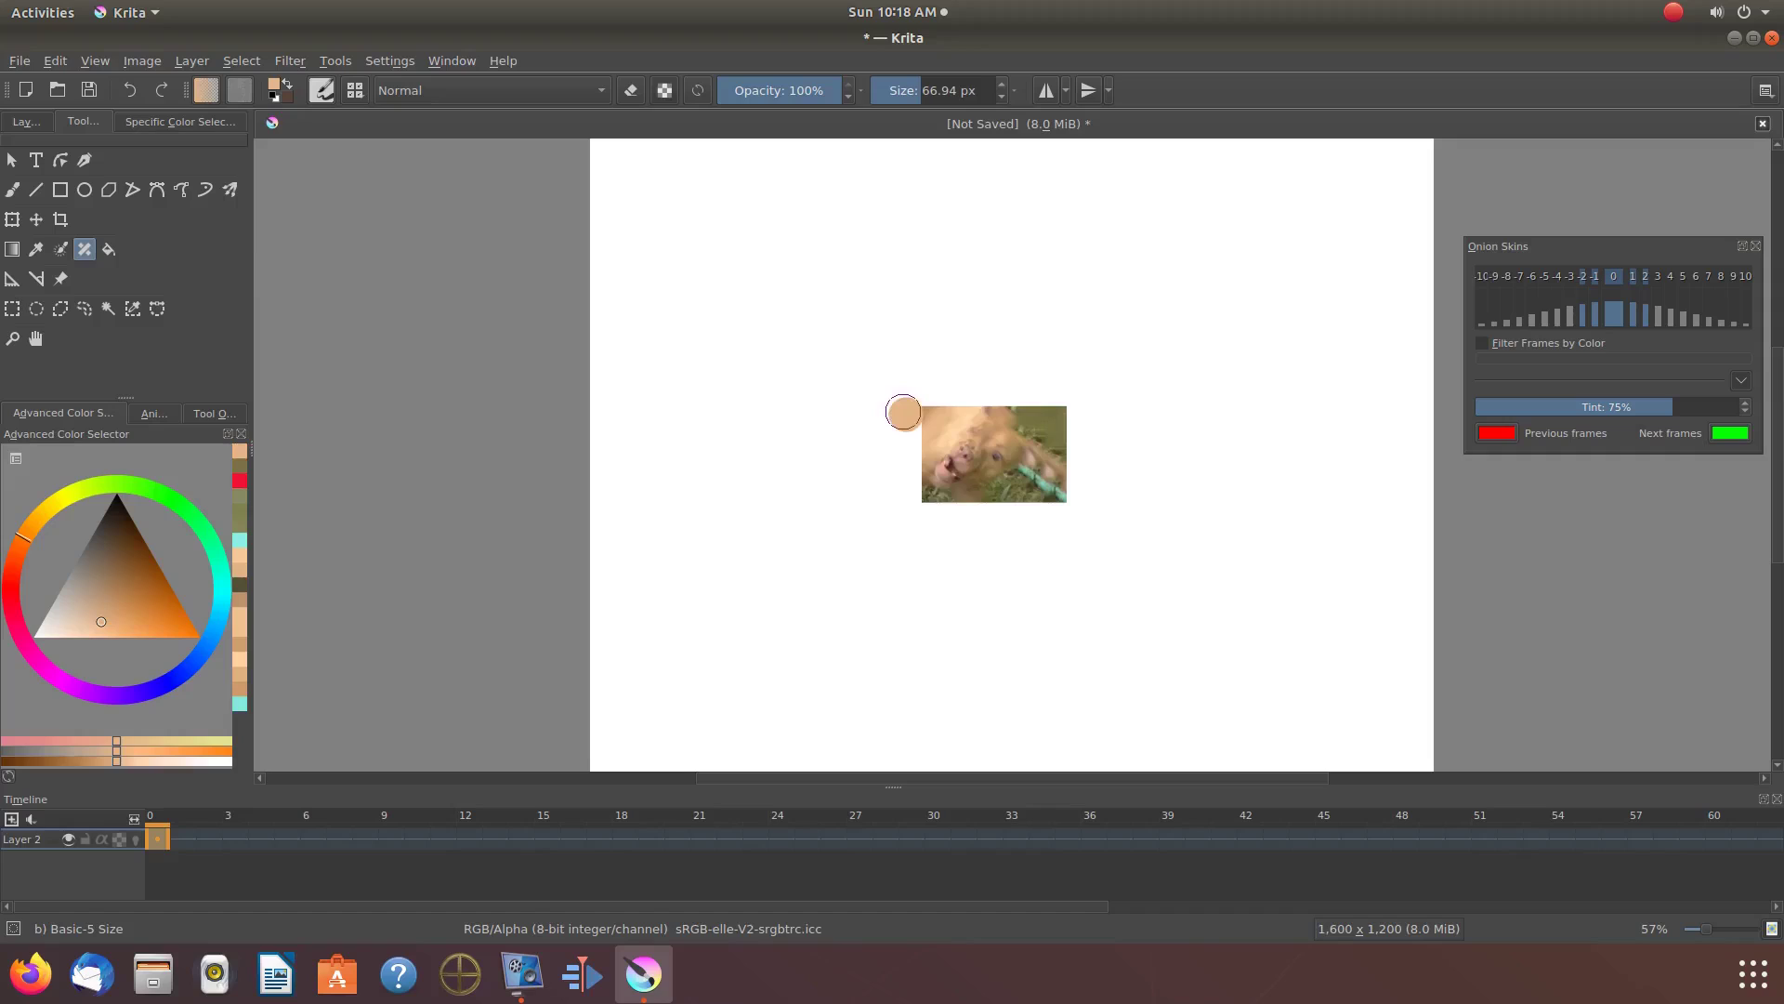
left_click(905, 415)
left_click_drag(905, 415, 906, 490)
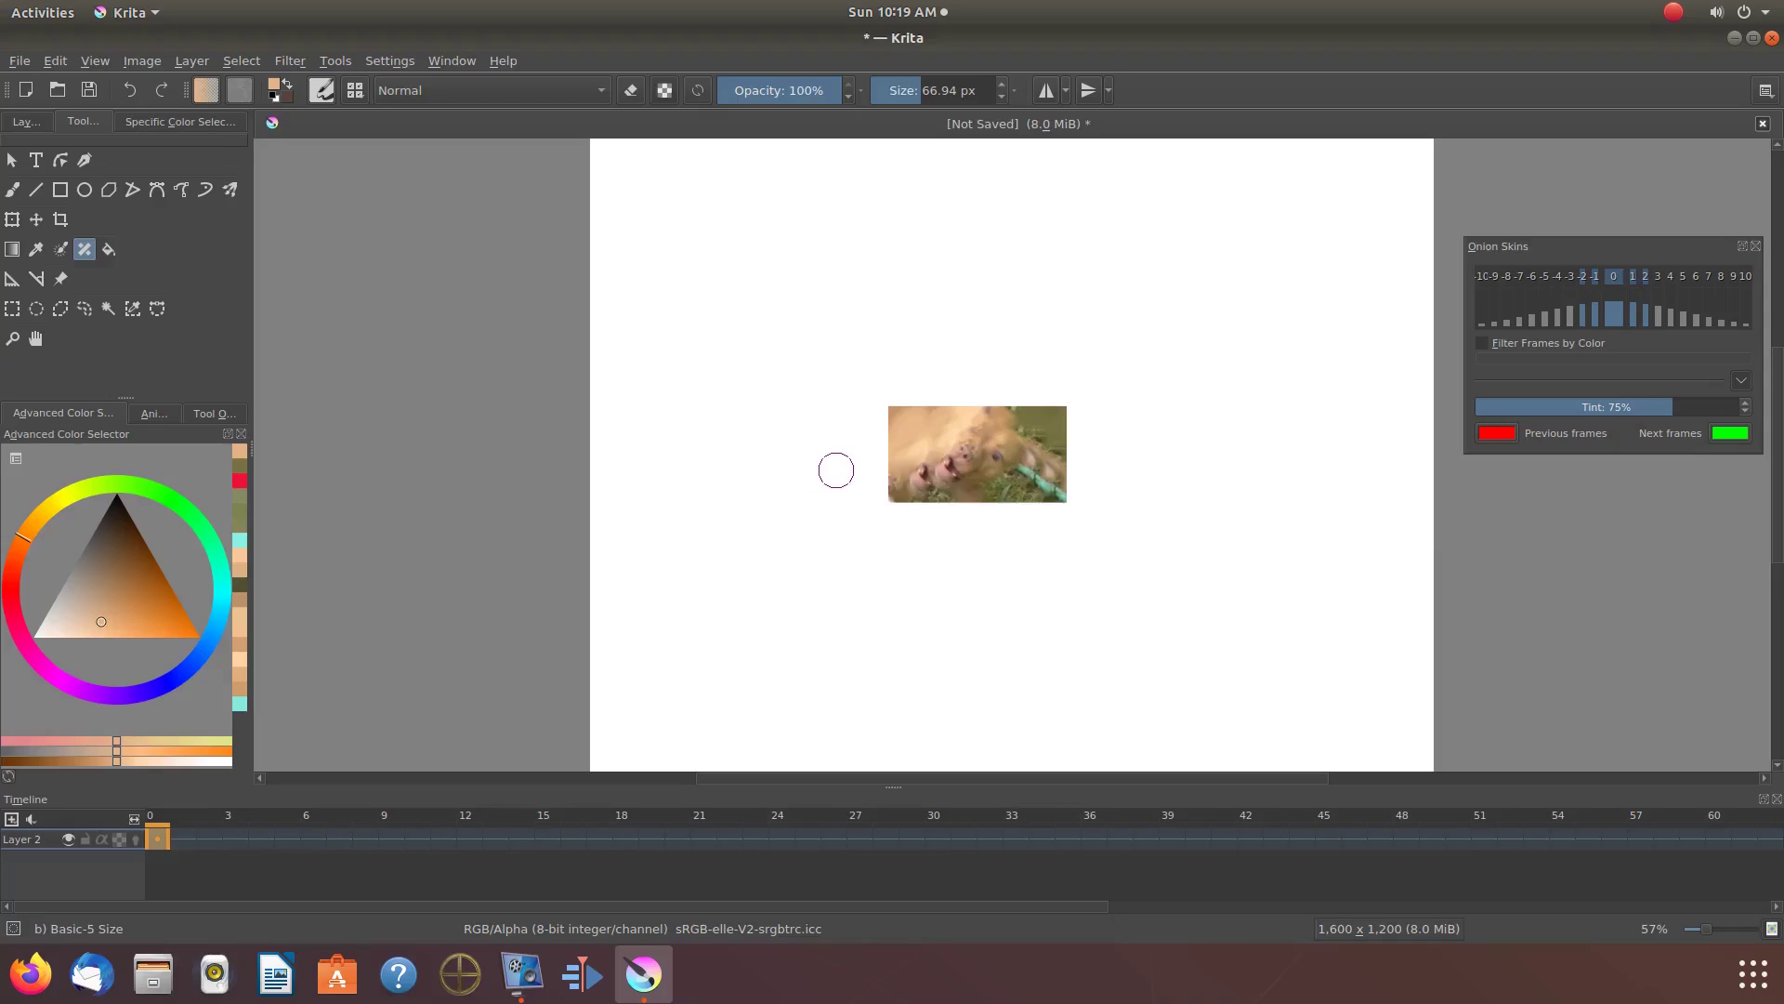
left_click_drag(886, 398, 929, 394)
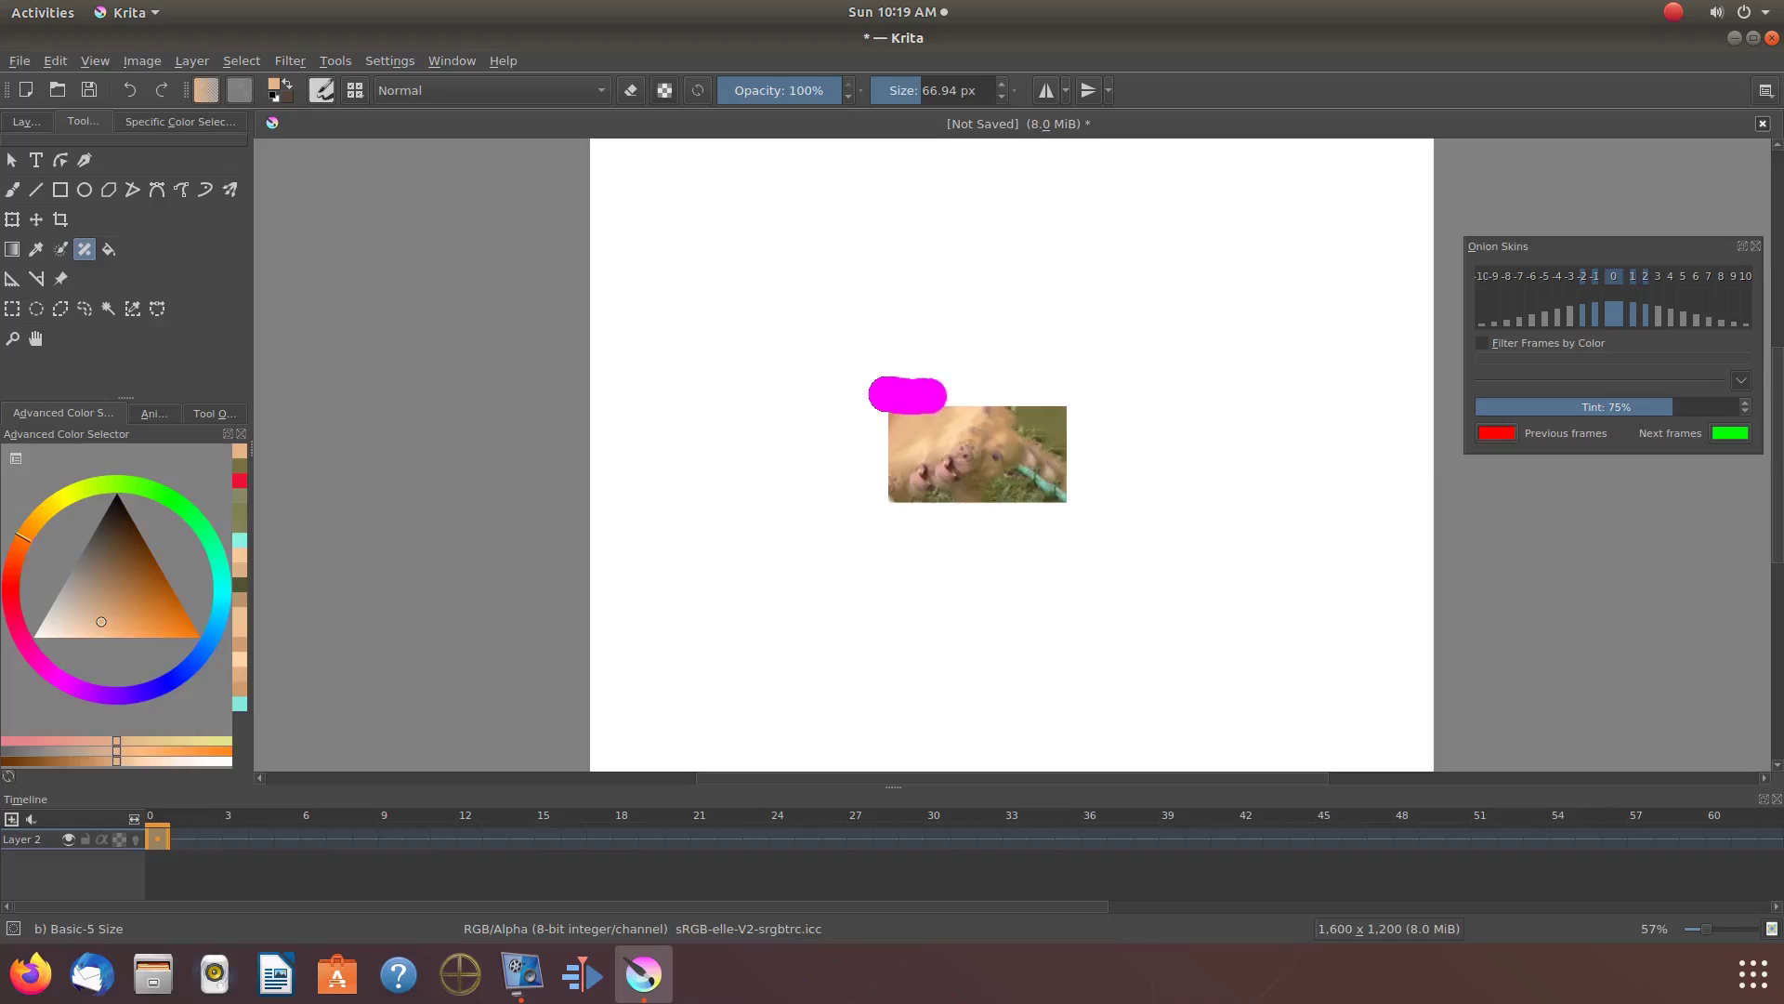
Sample olive and patch below the photo, then extend its right and bottom edges
key("p")
left_click(1026, 485)
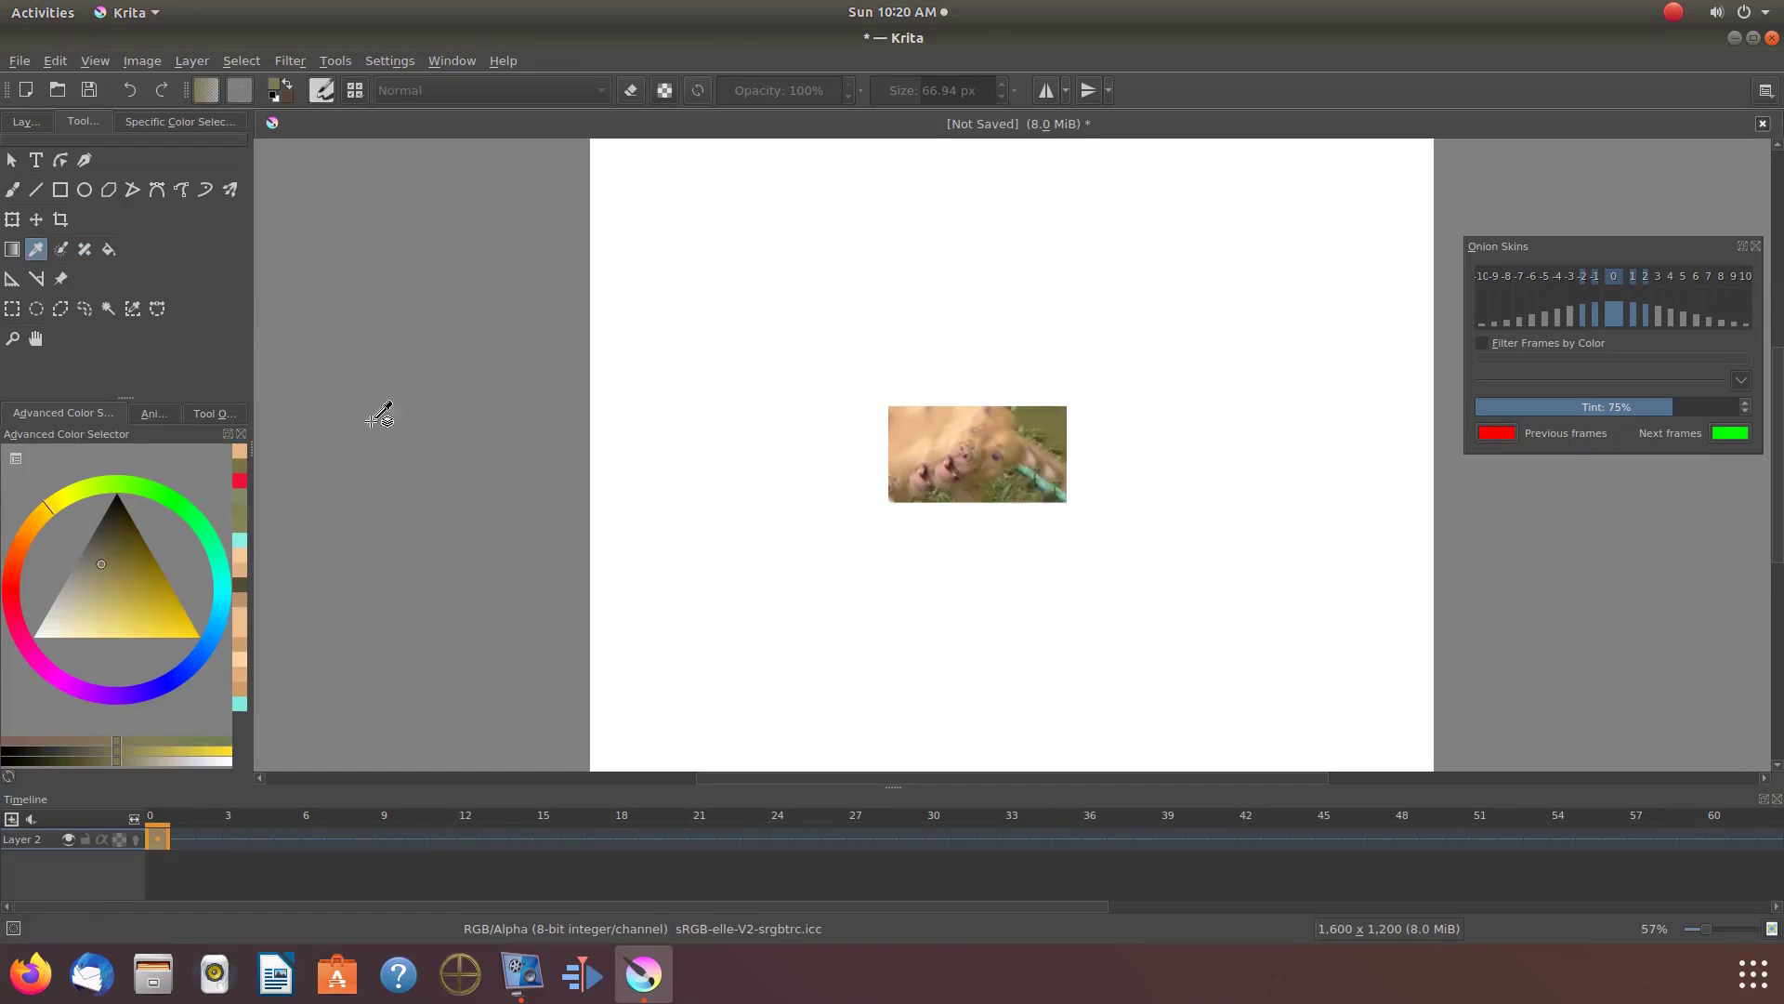
key("shift+space")
left_click_drag(1036, 515, 887, 517)
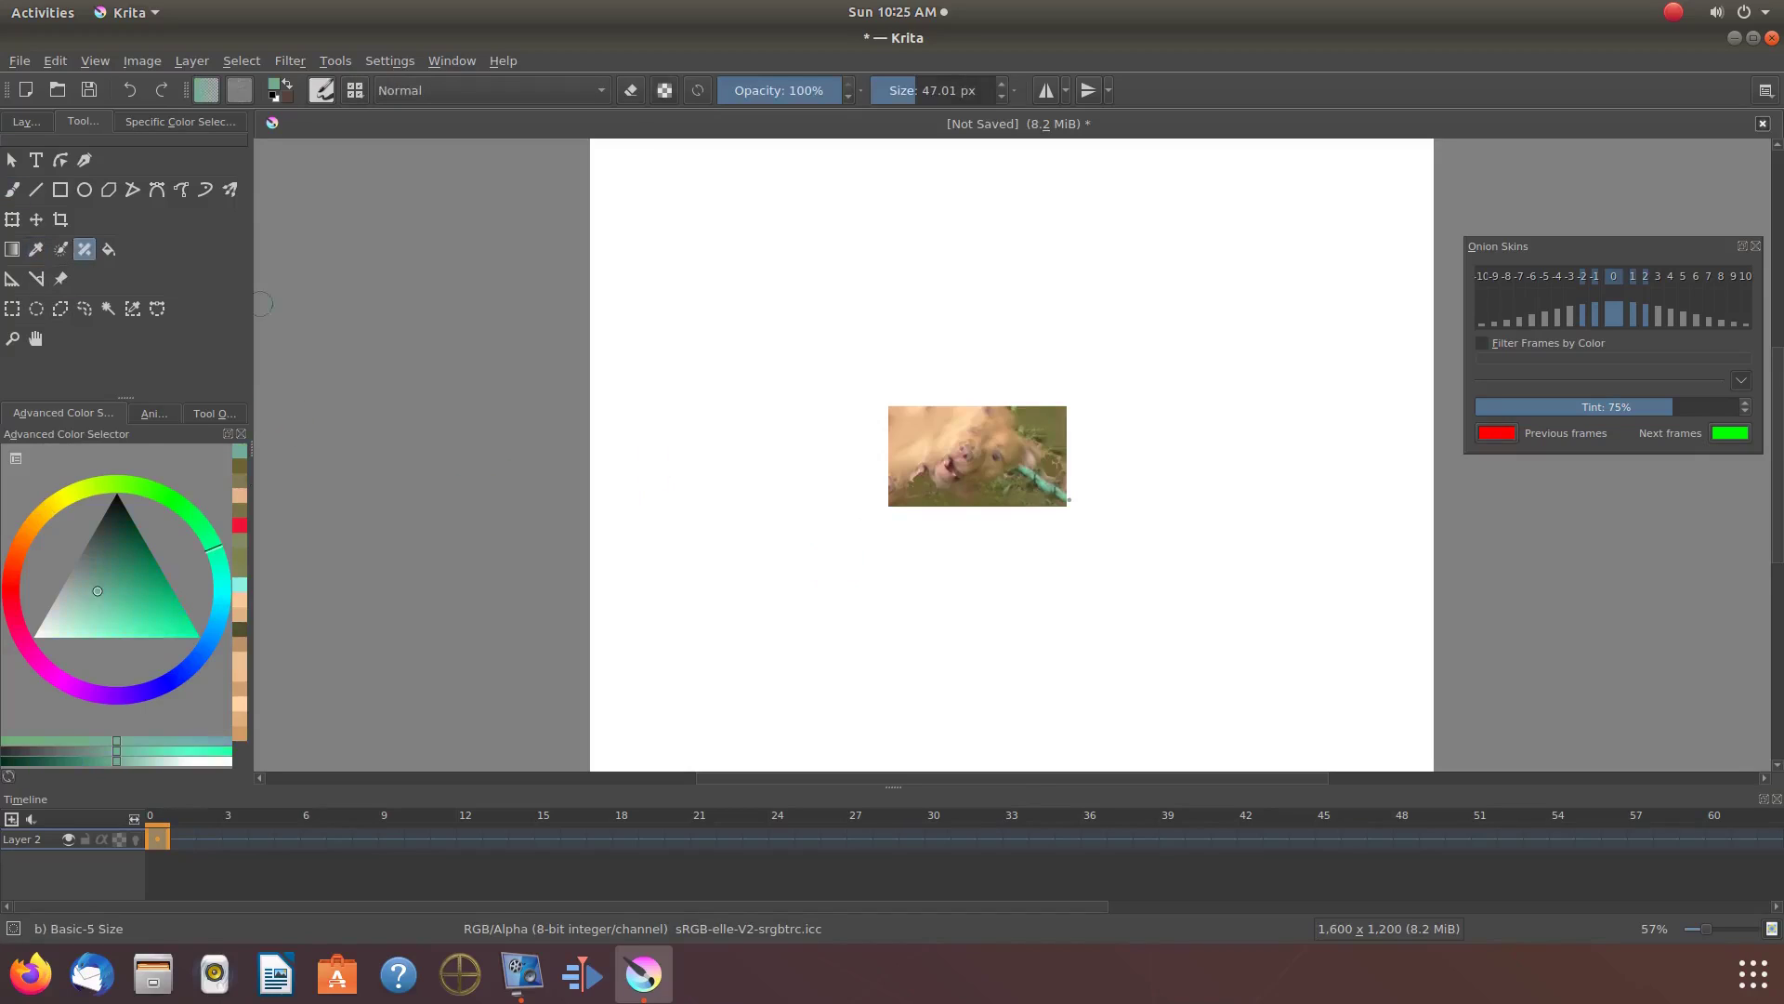
left_click_drag(1075, 502, 1076, 418)
mouse_move(1070, 507)
left_mouse_down()
mouse_move(1071, 401)
mouse_move(926, 510)
left_mouse_up()
Sample the edge tan and extend the photo's left and top edges with patches
key("p")
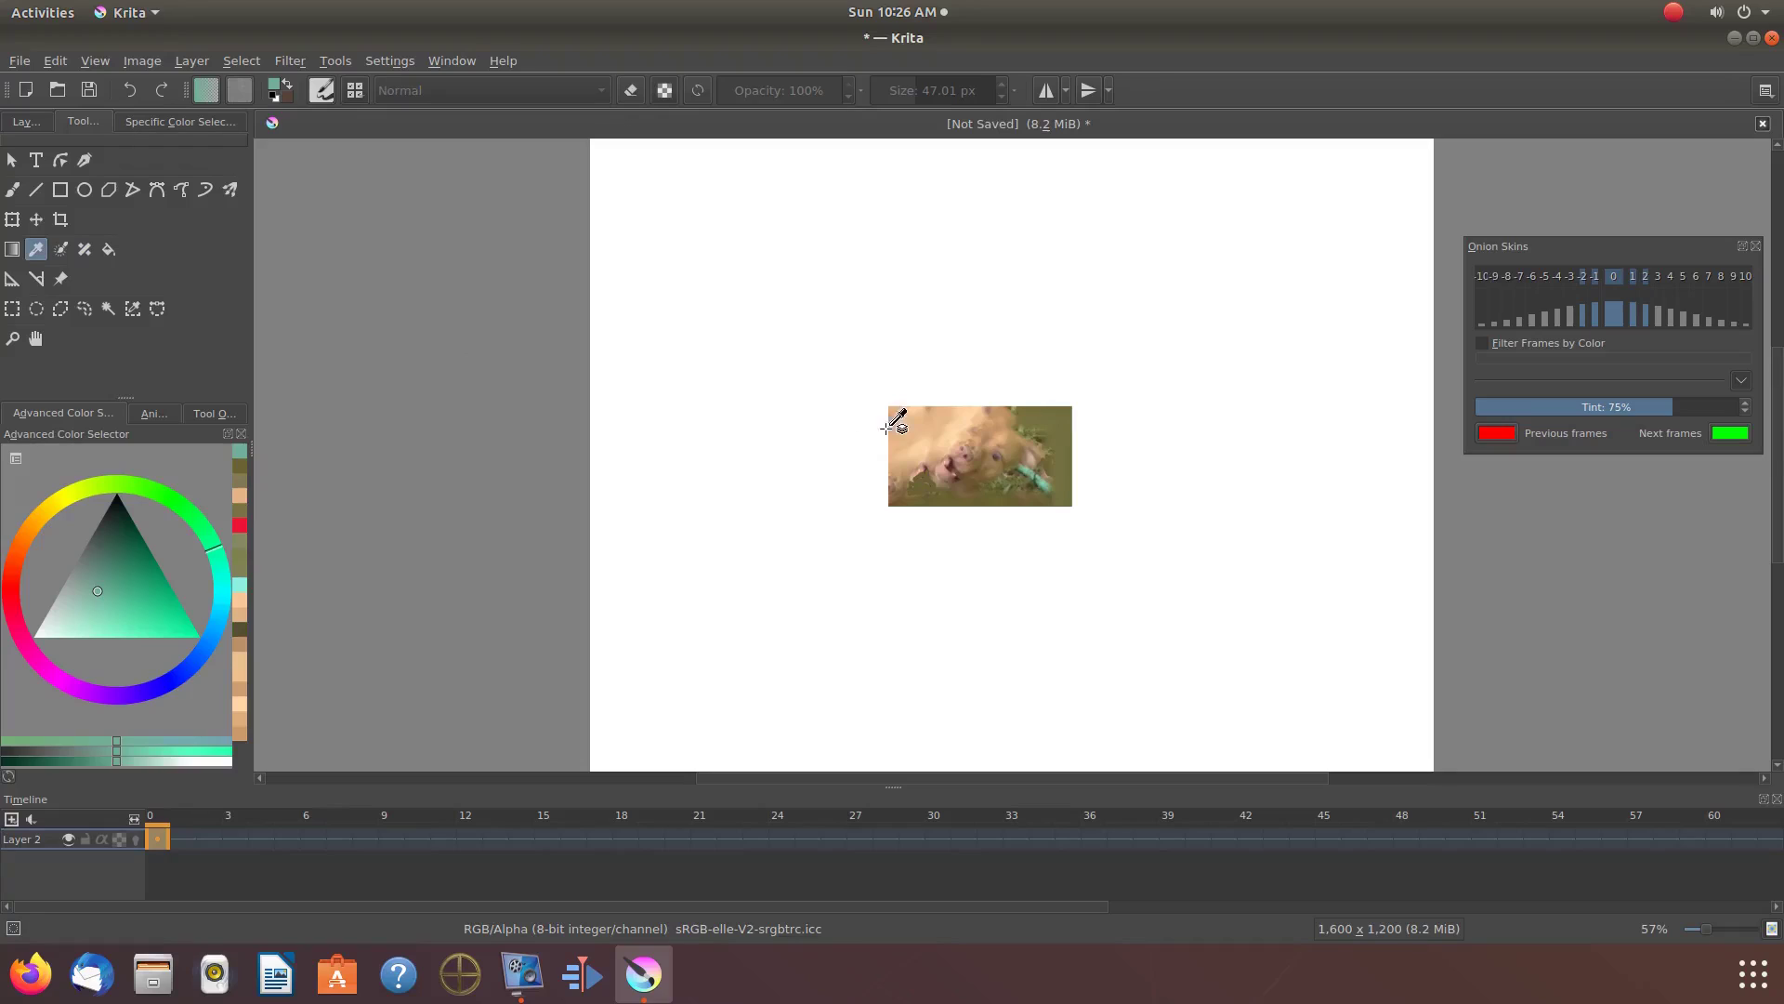
left_click(887, 425)
key("p")
left_click_drag(880, 415, 876, 512)
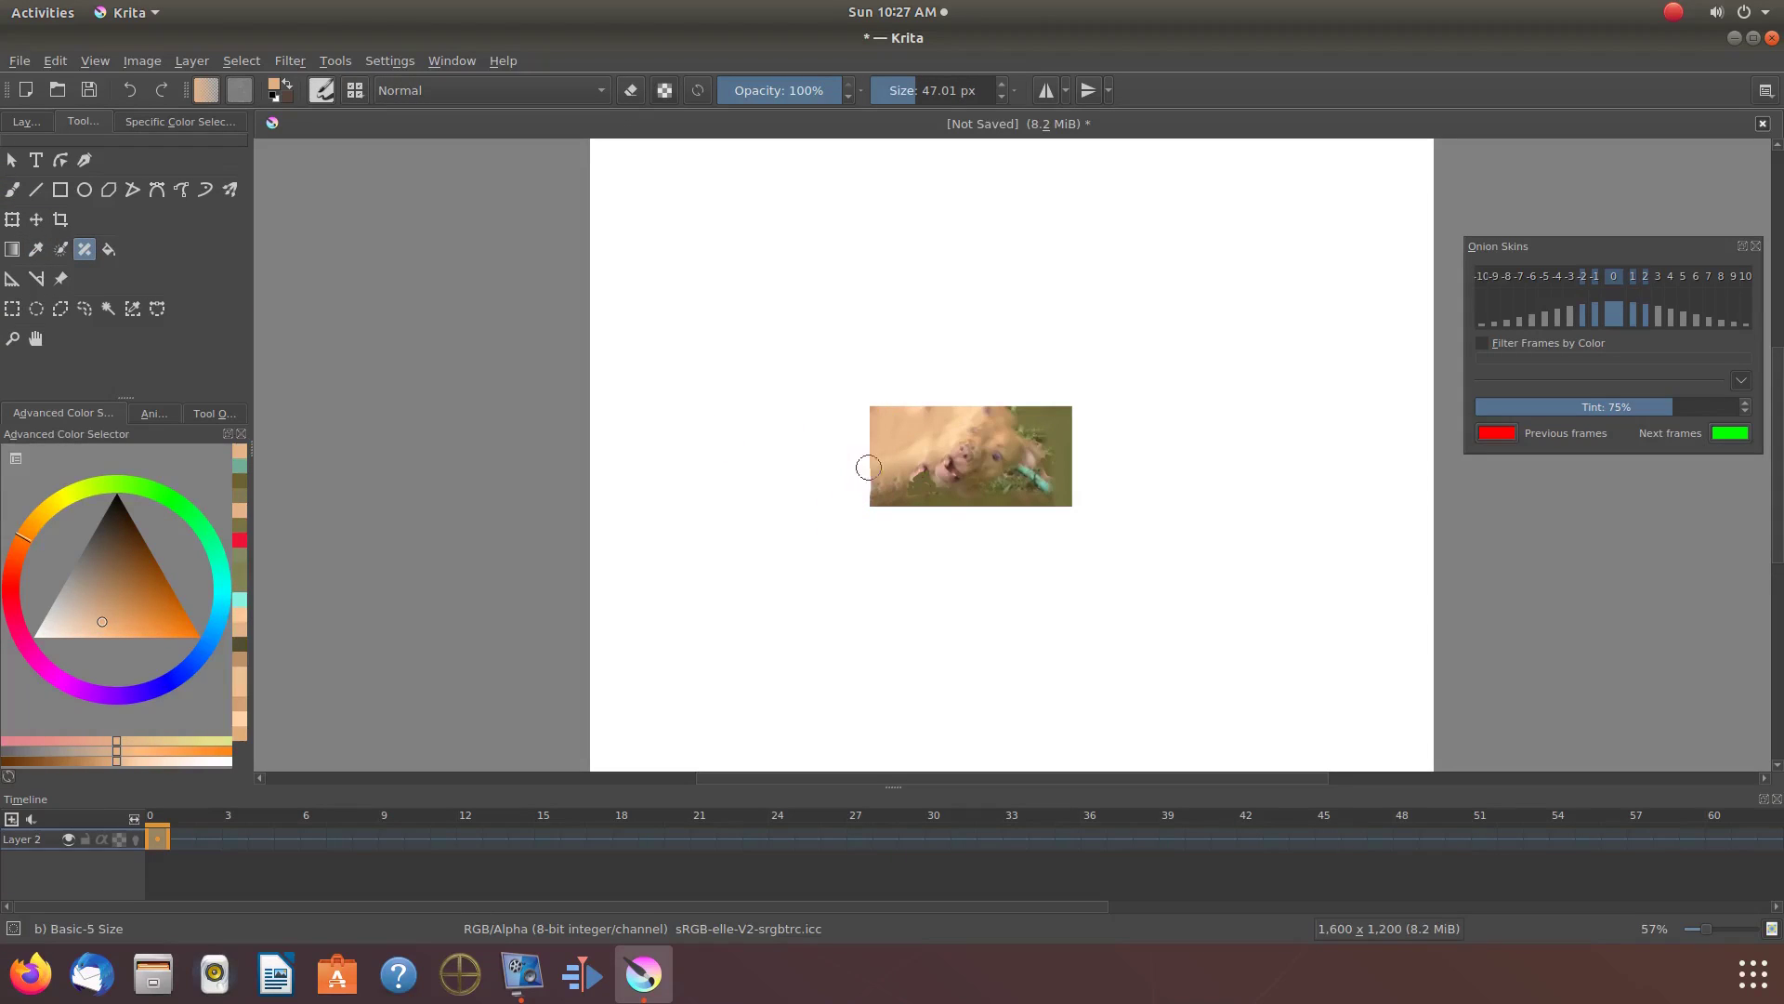
left_click_drag(868, 409, 1076, 402)
Sample teal and draw a short straight line at the photo's bottom-right corner
key("p")
left_click(1043, 479)
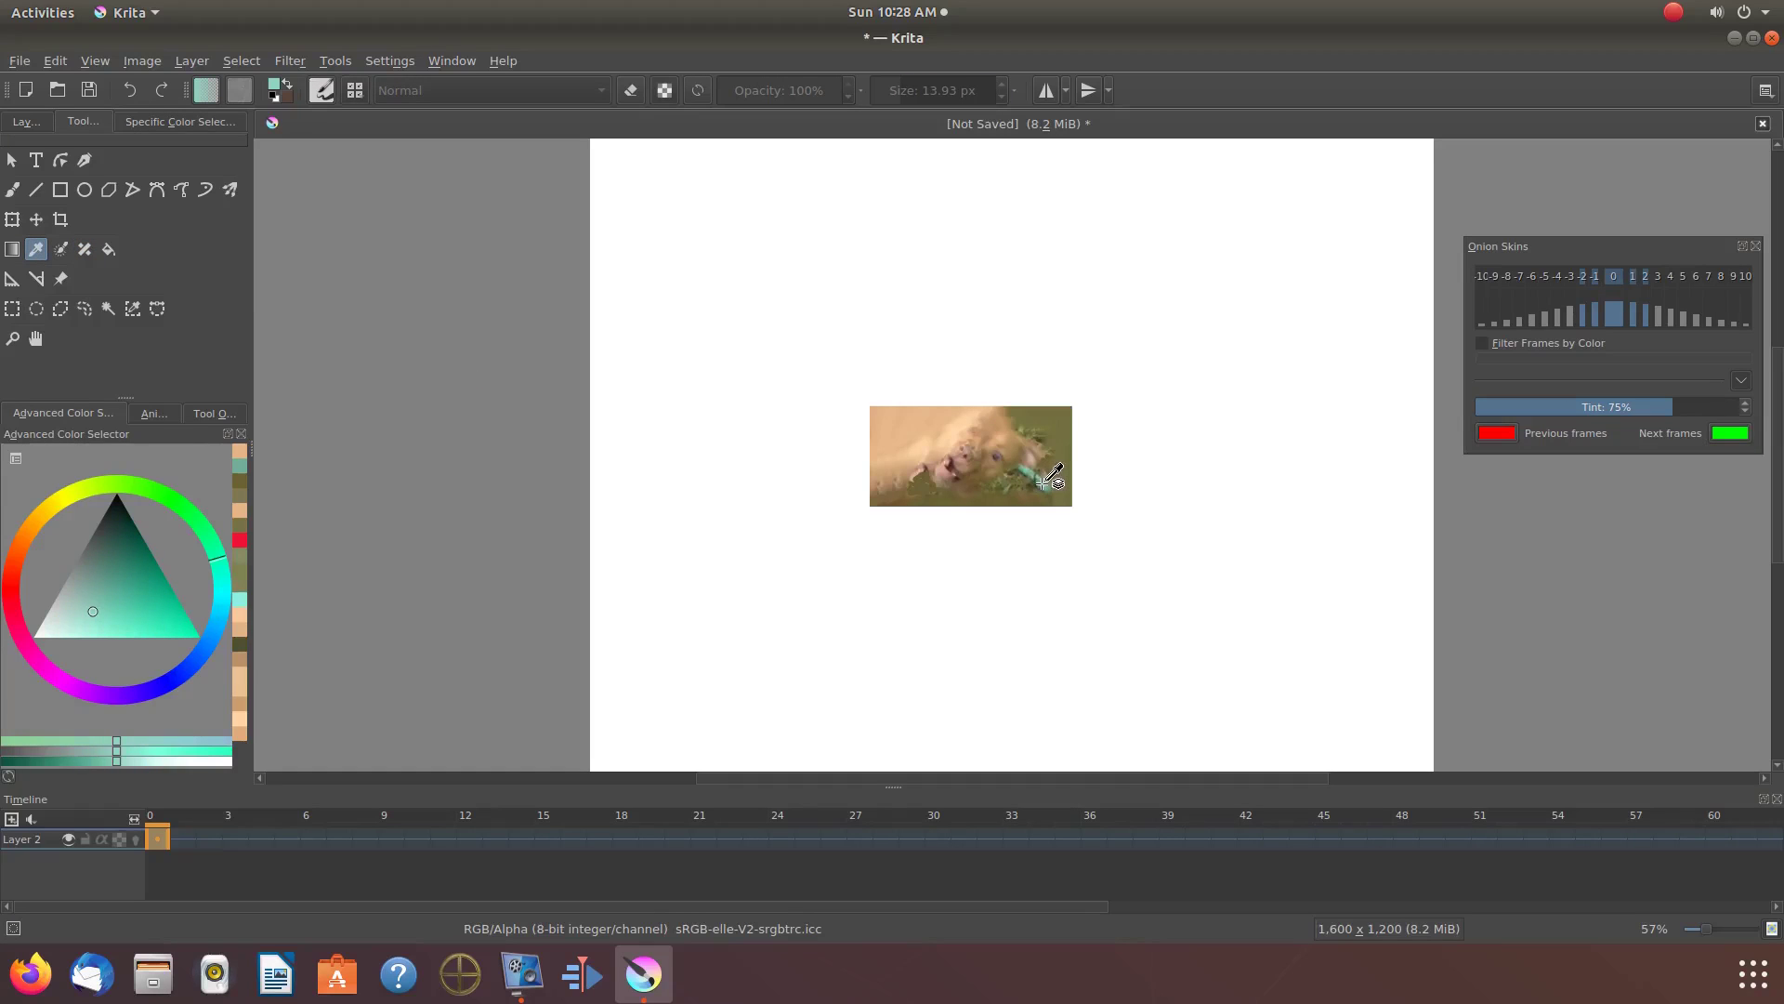
key("v")
left_click_drag(1072, 505, 1044, 484)
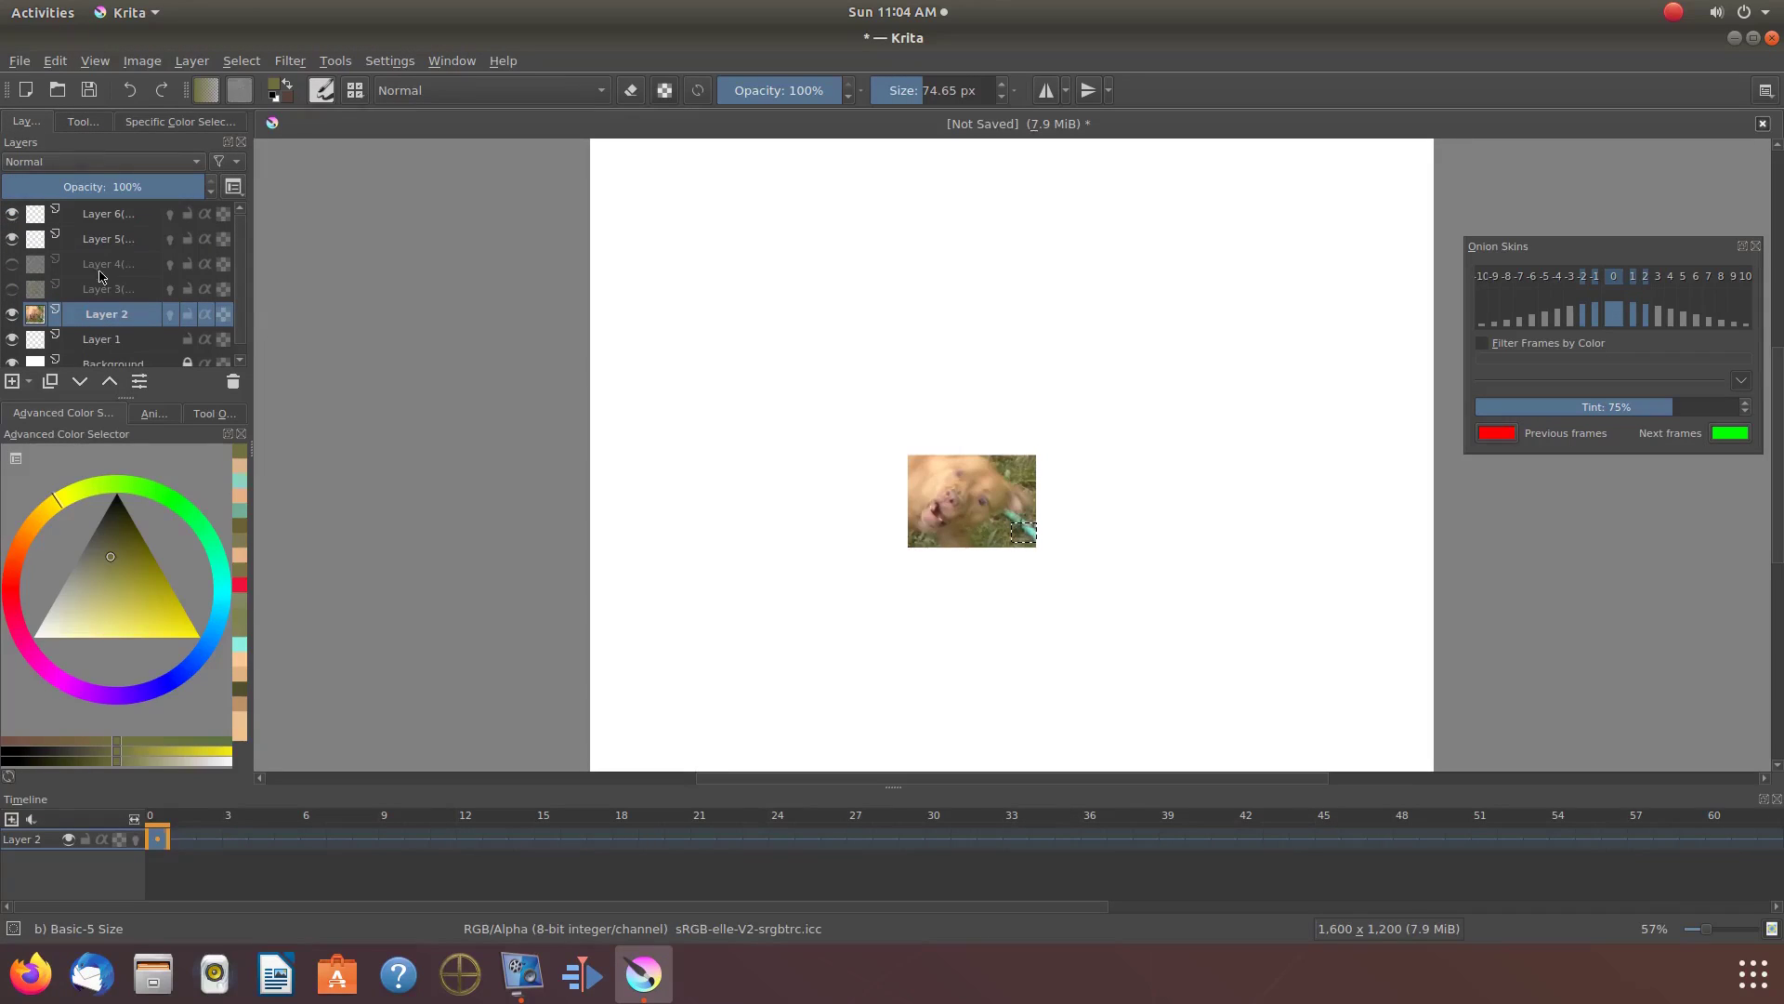
Copy the selected piece of the image and paste it as new Layer 7 (pasted)
left_click(57, 63)
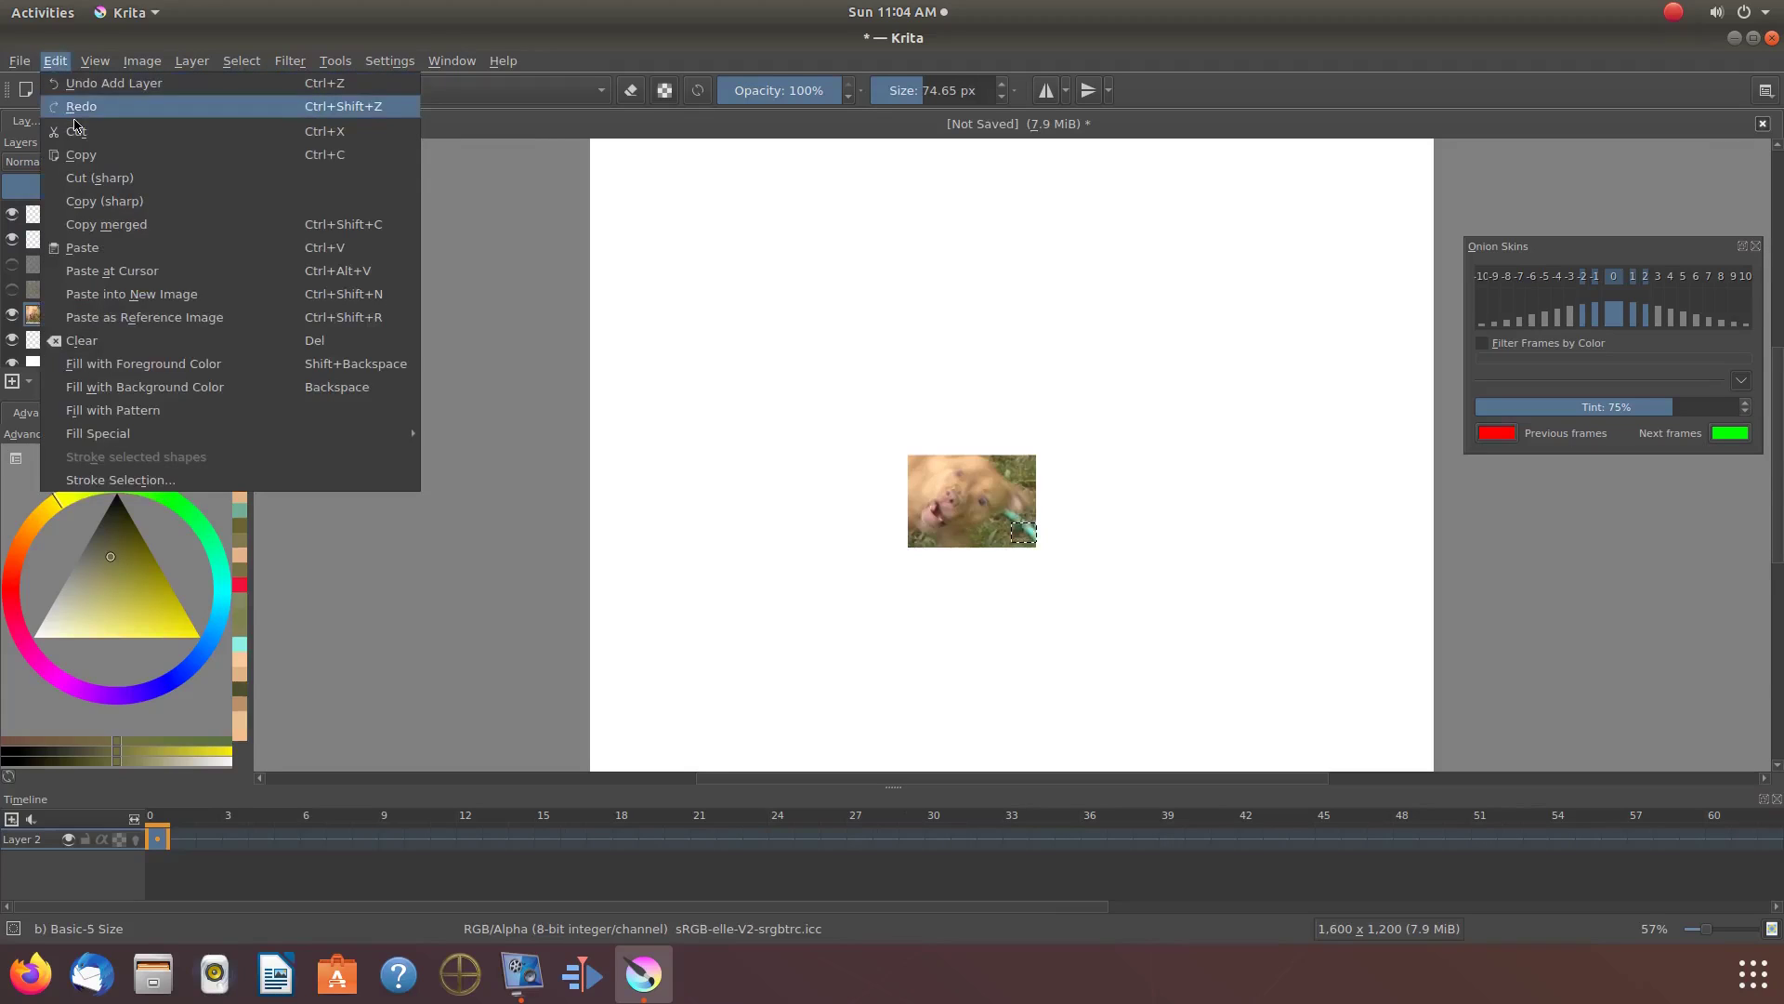
left_click(80, 155)
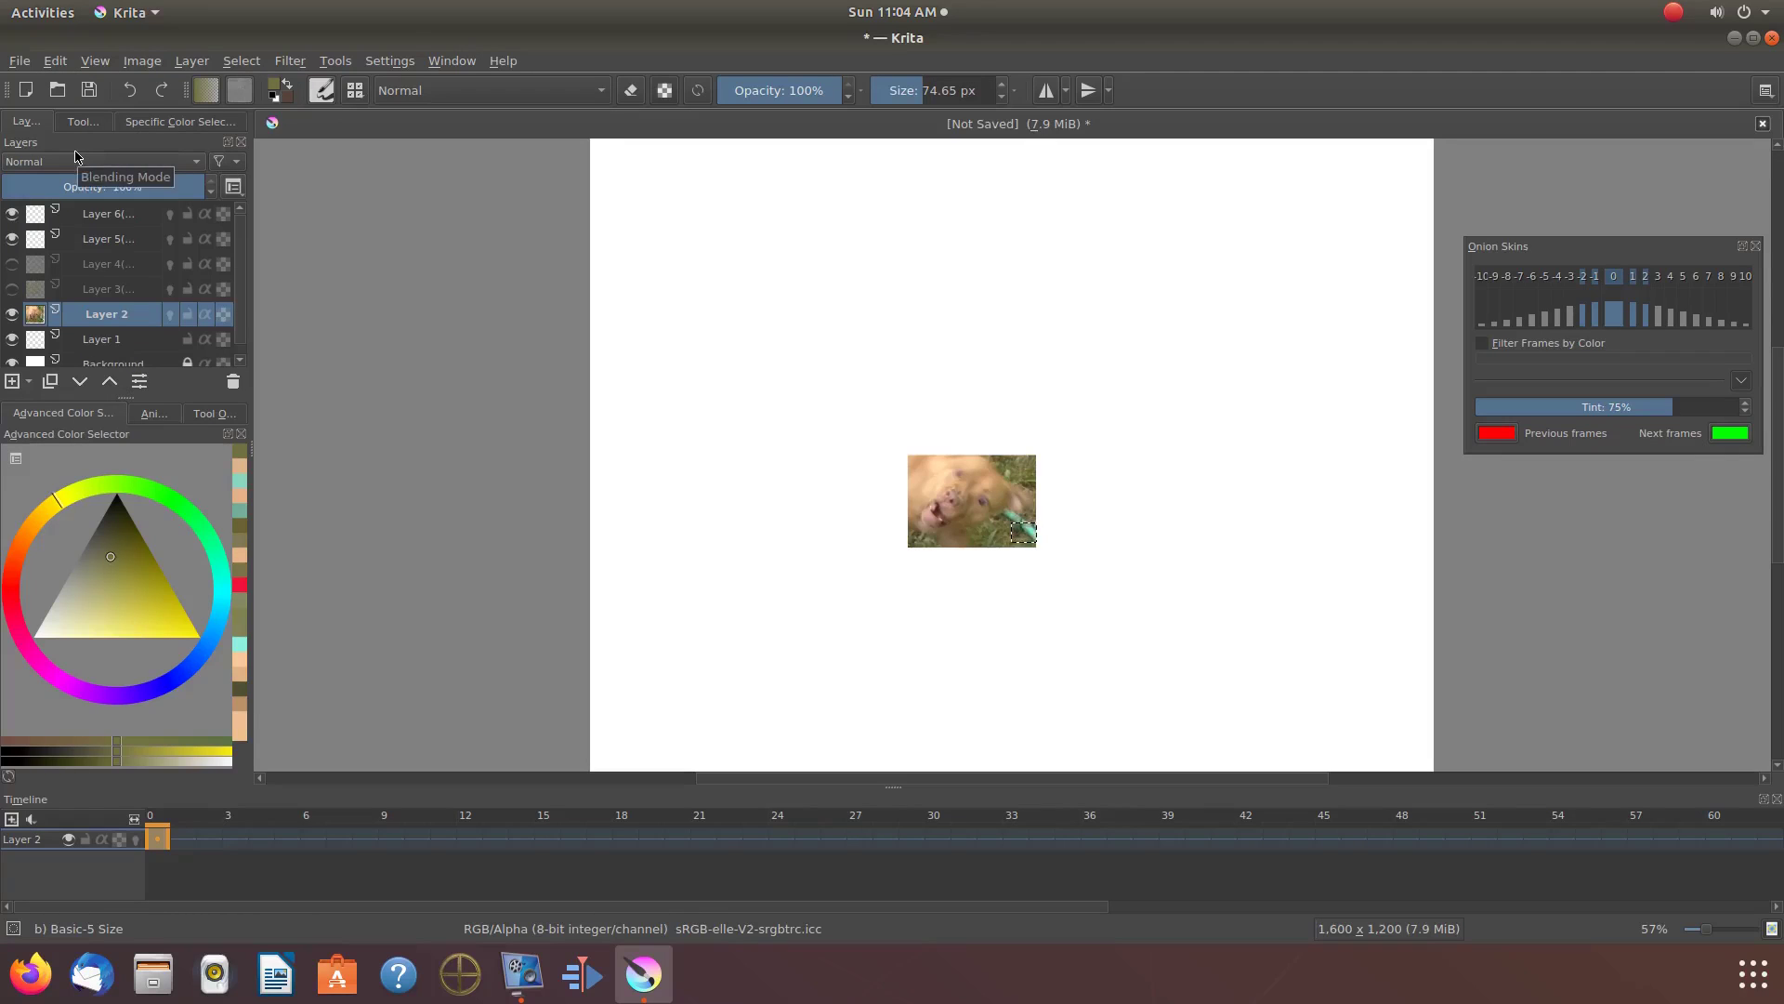
left_click(58, 63)
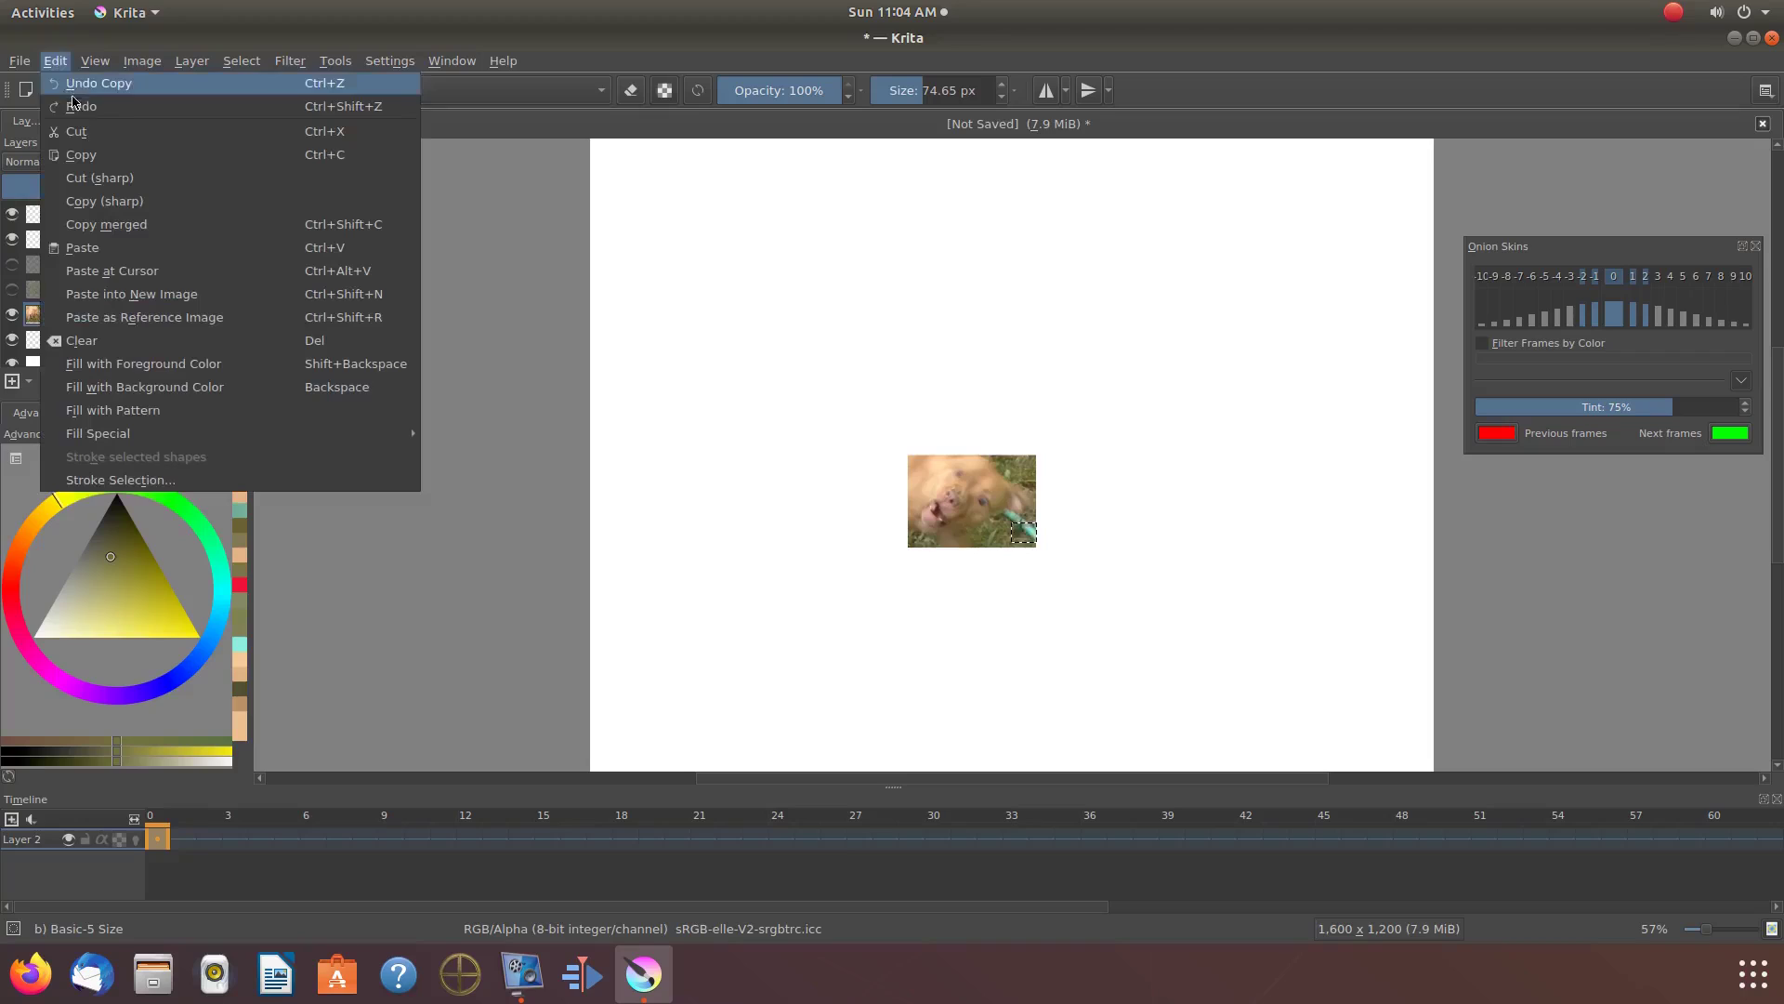
left_click(79, 249)
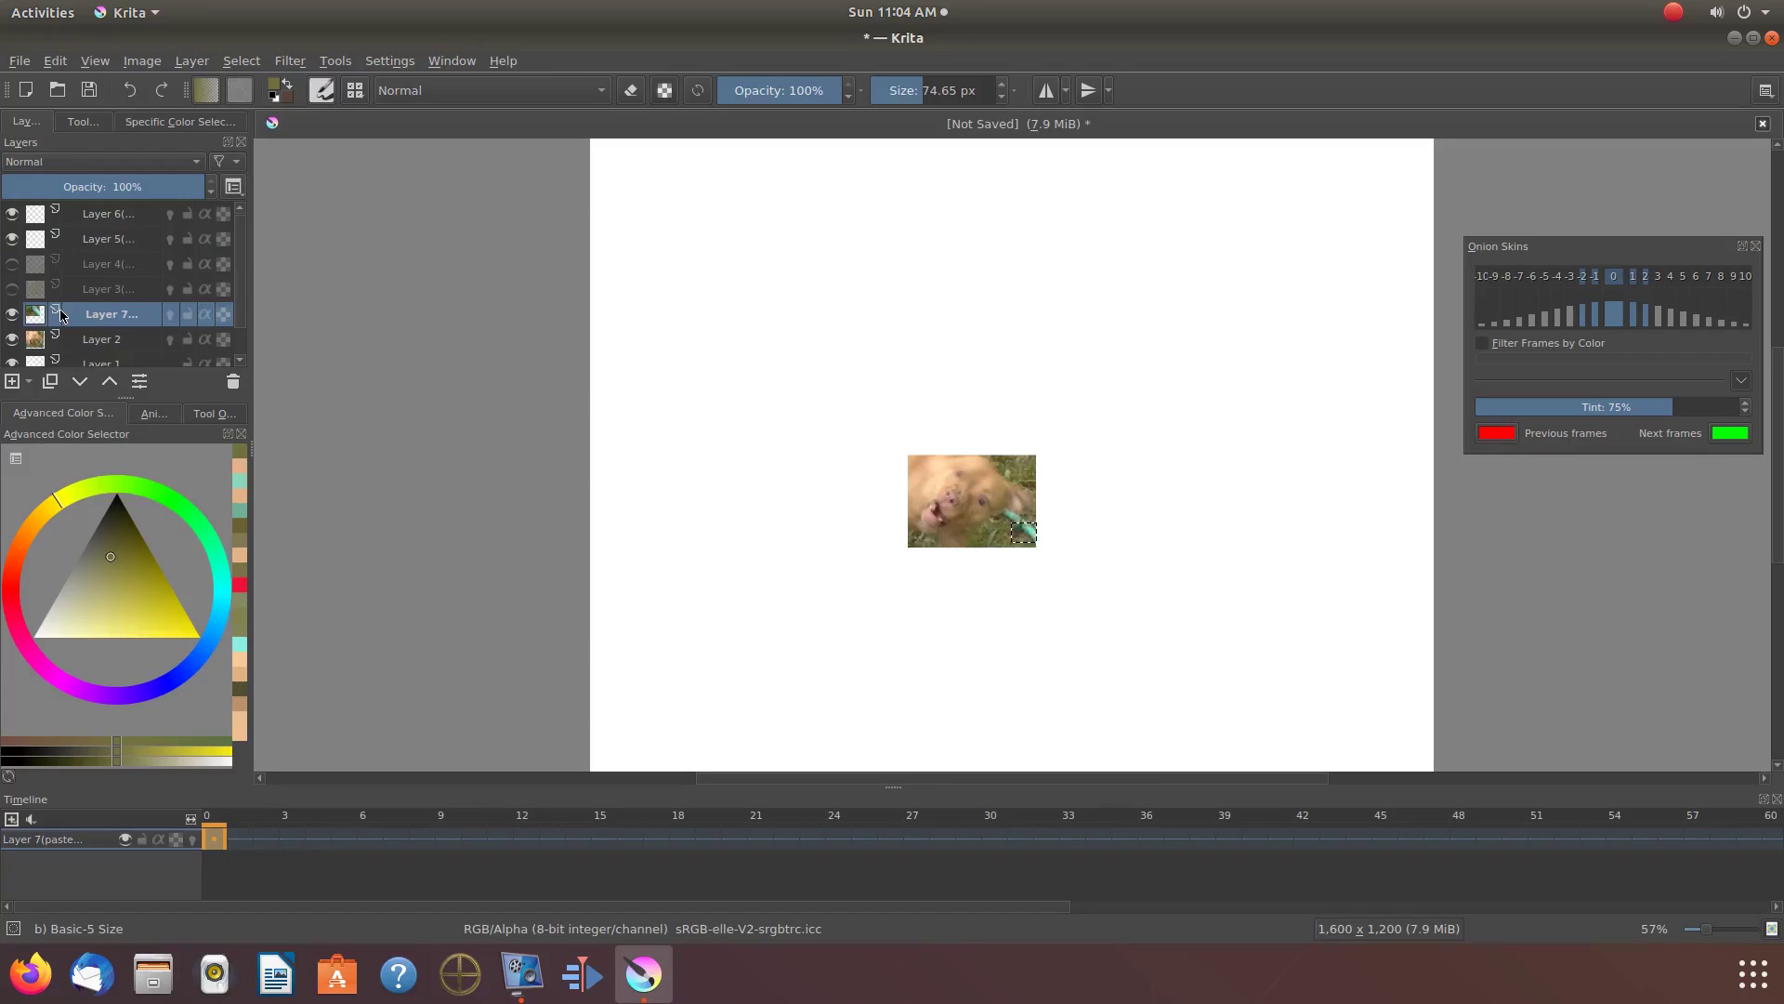
Hide Layers 5, 6 and 2, toggling Layer 7 to check it, leaving only the patch visible
left_click(18, 244)
left_click(20, 220)
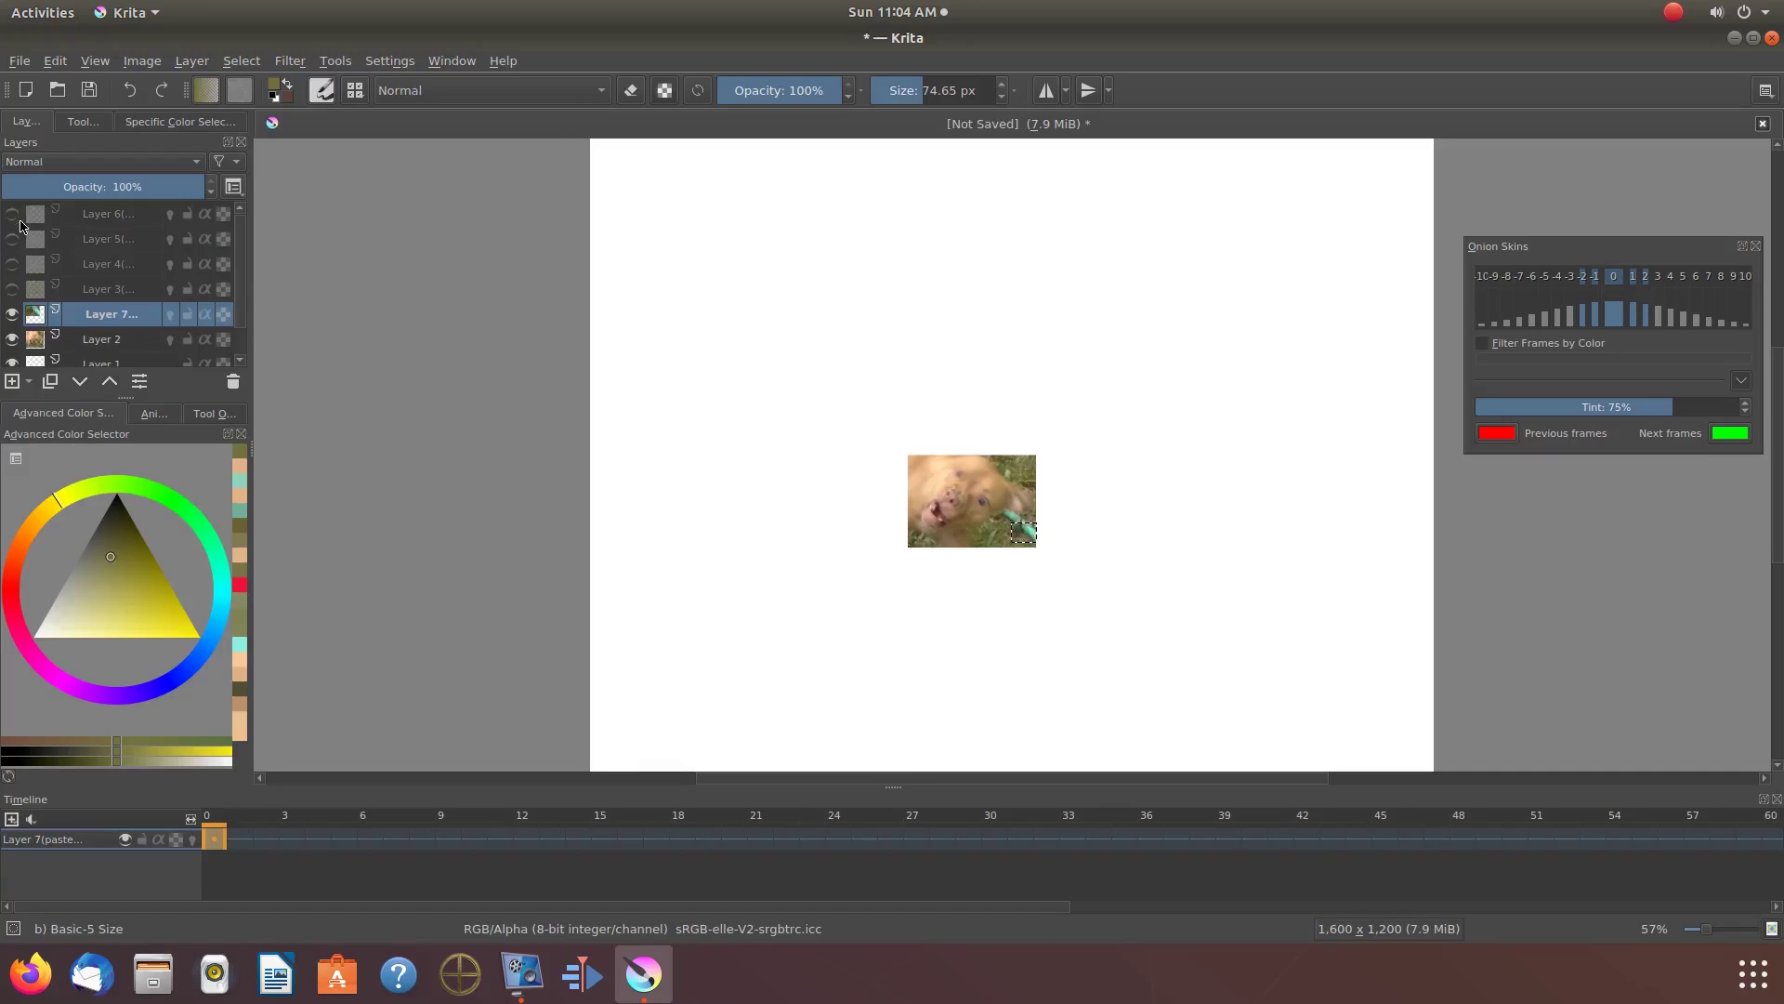
mouse_move(16, 321)
left_click(12, 342)
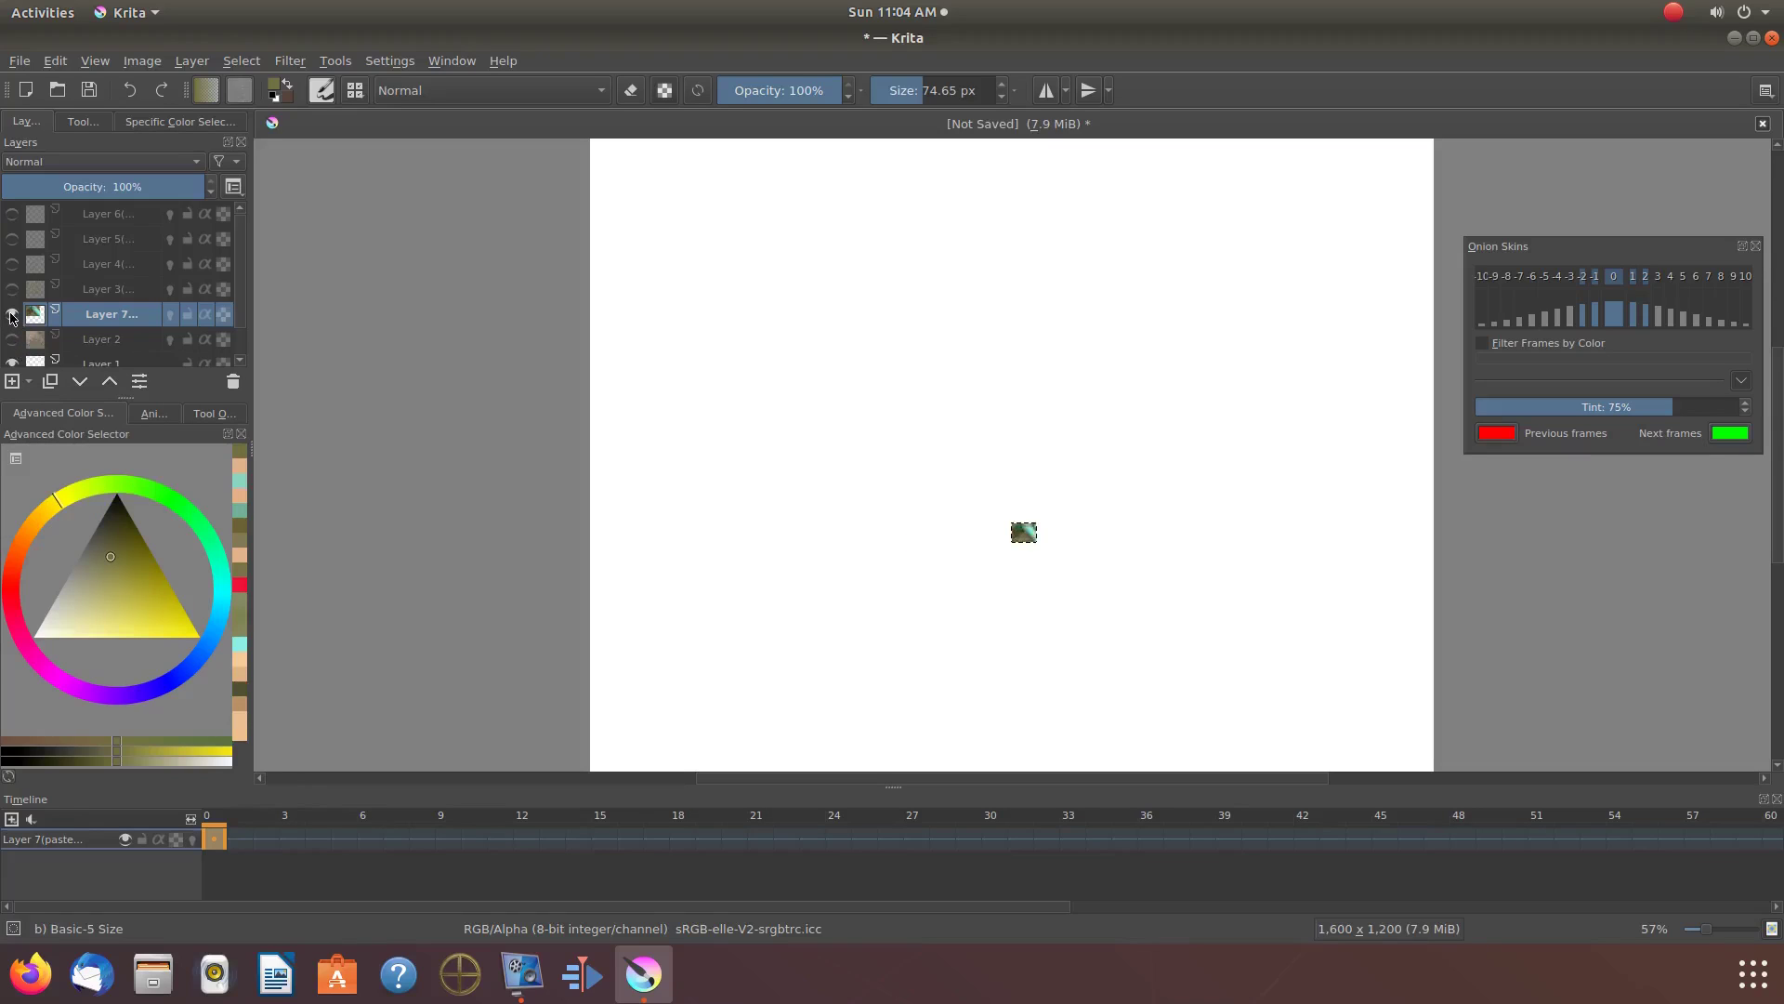
mouse_move(12, 317)
left_click(13, 340)
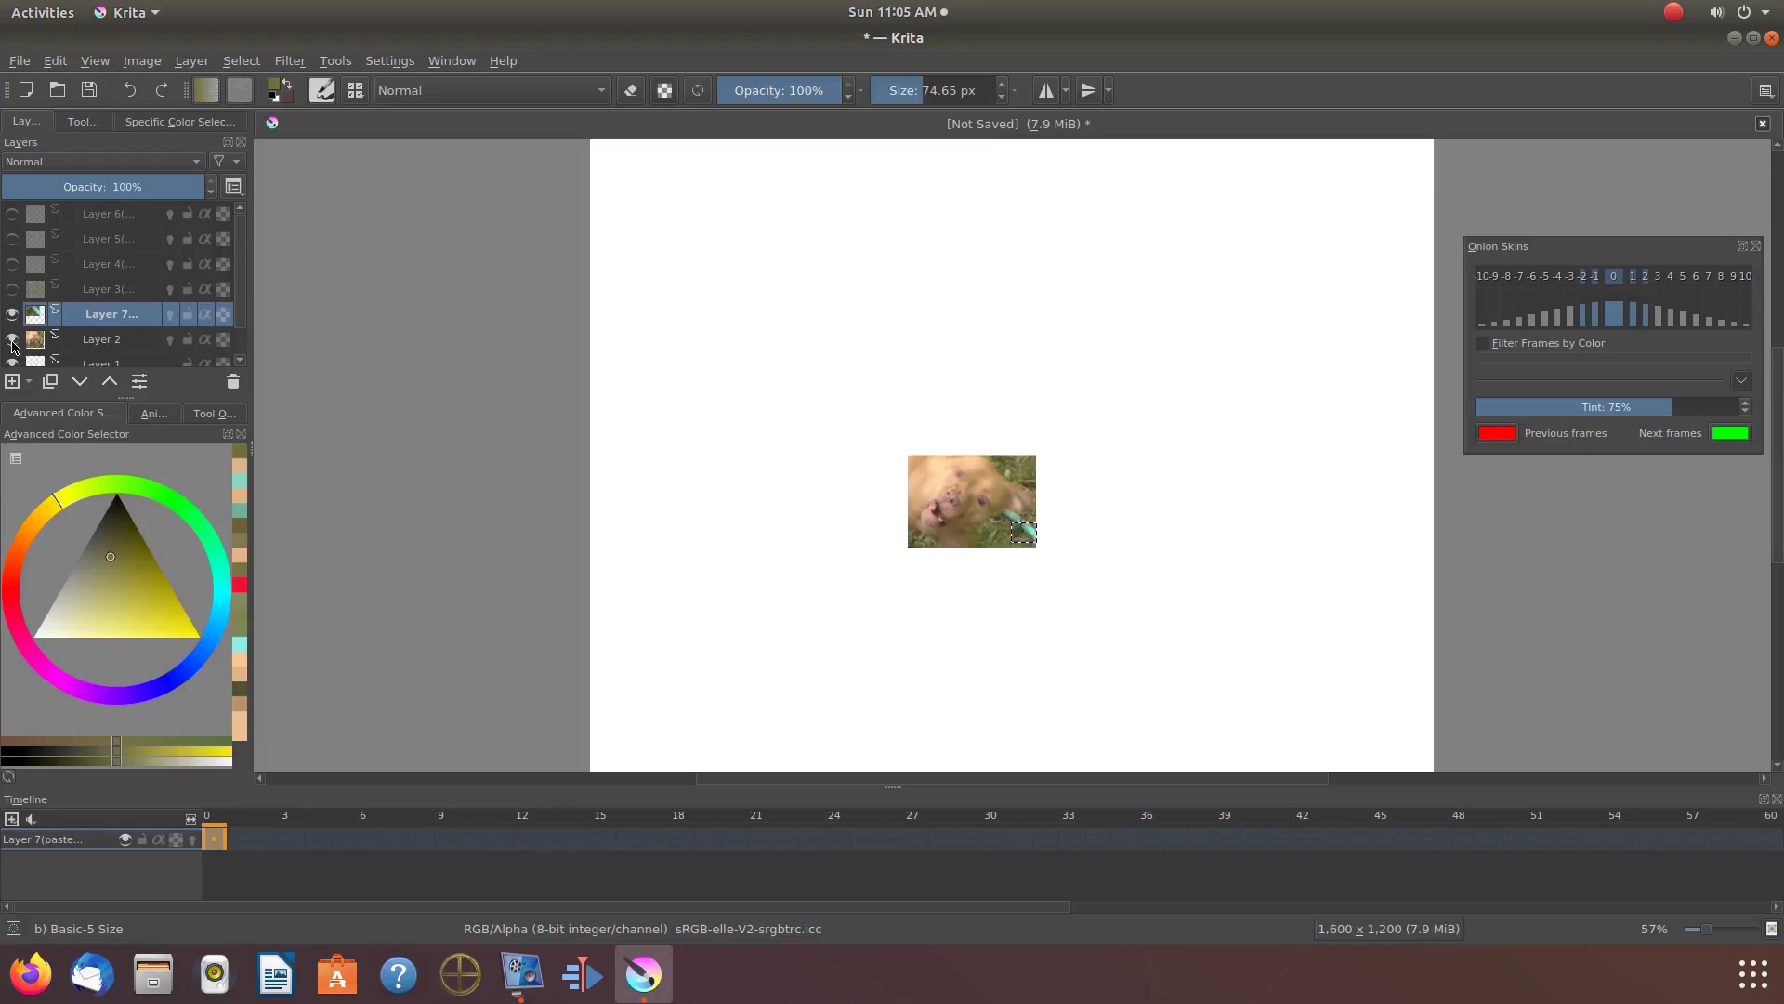
left_click(12, 315)
left_click(12, 317)
left_click(12, 340)
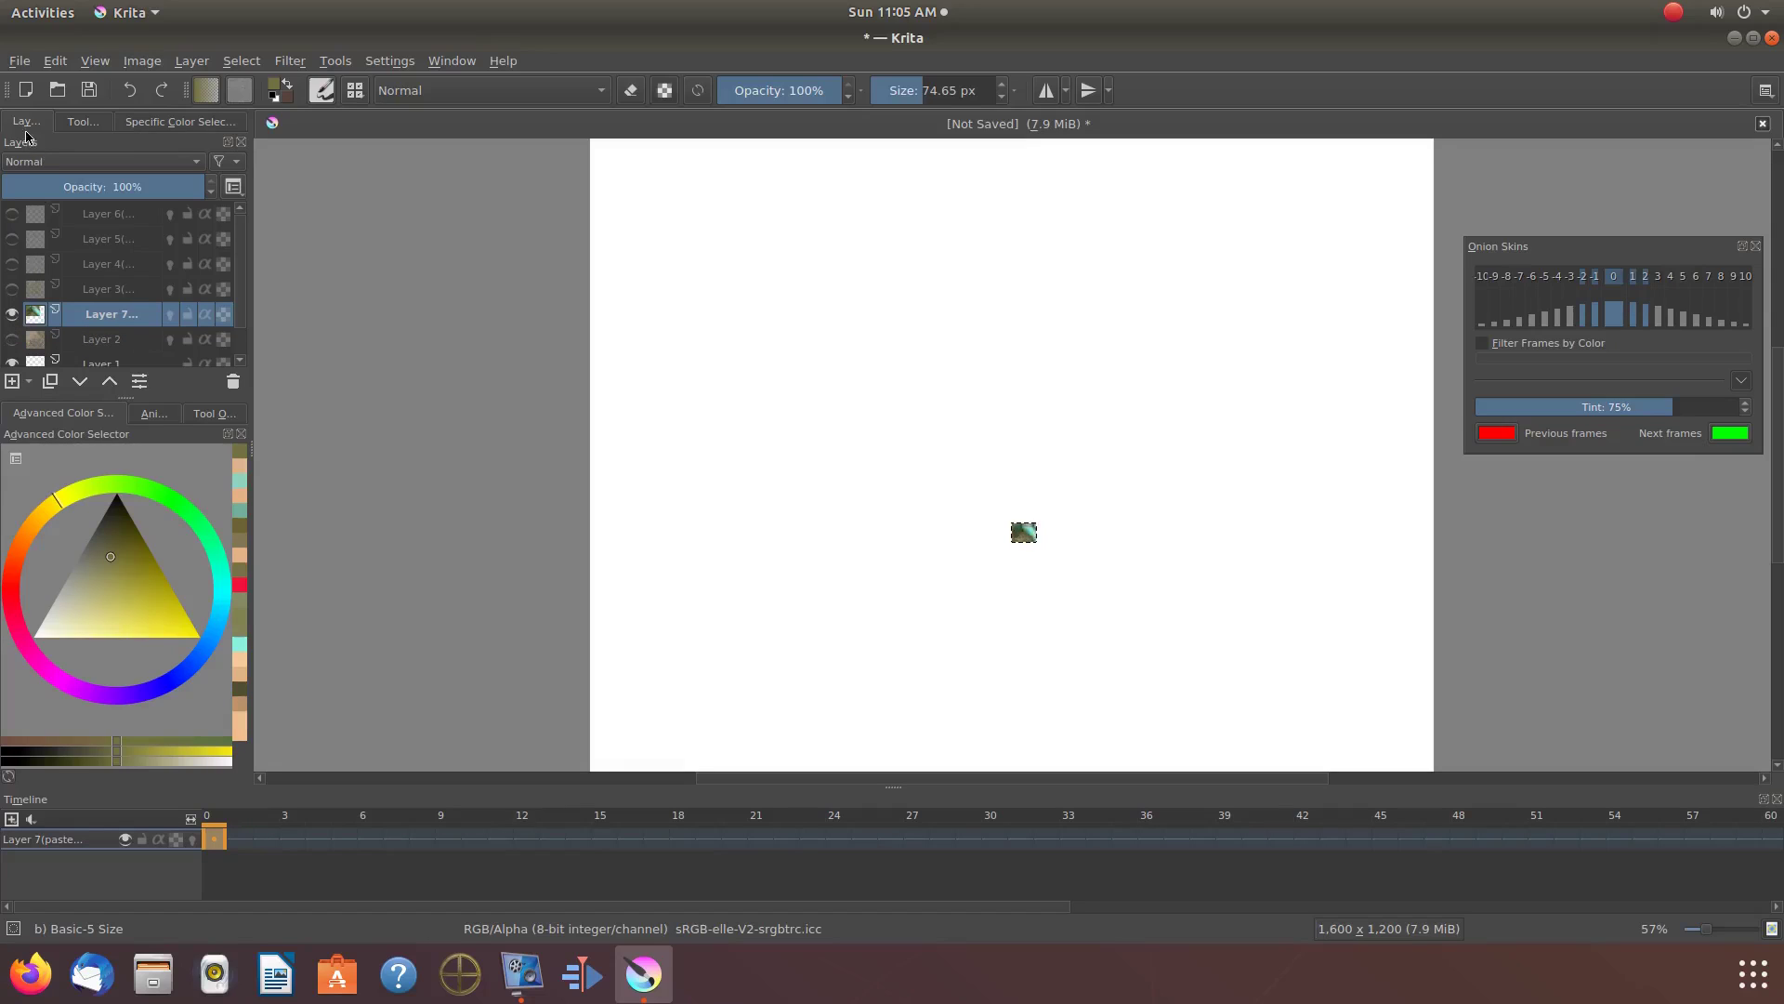
left_click(82, 130)
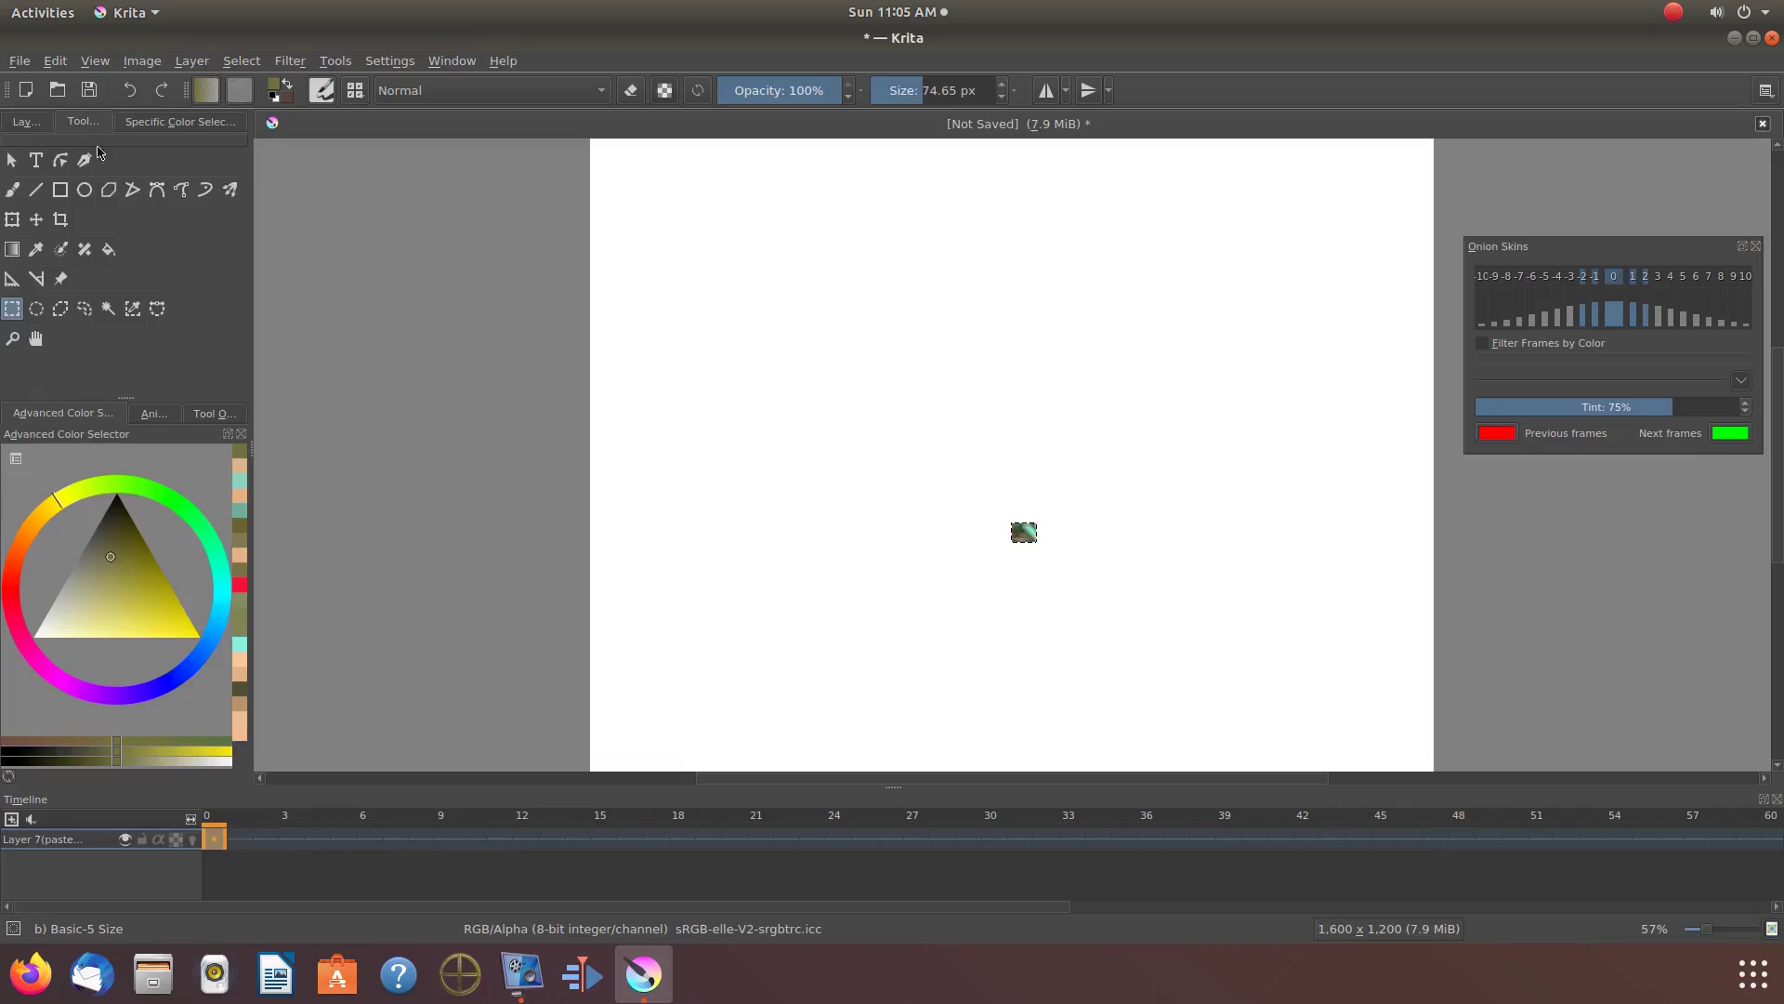
Move the pasted patch right, re-show Layer 2, and briefly toggle Layer 3 on and off
left_click(37, 221)
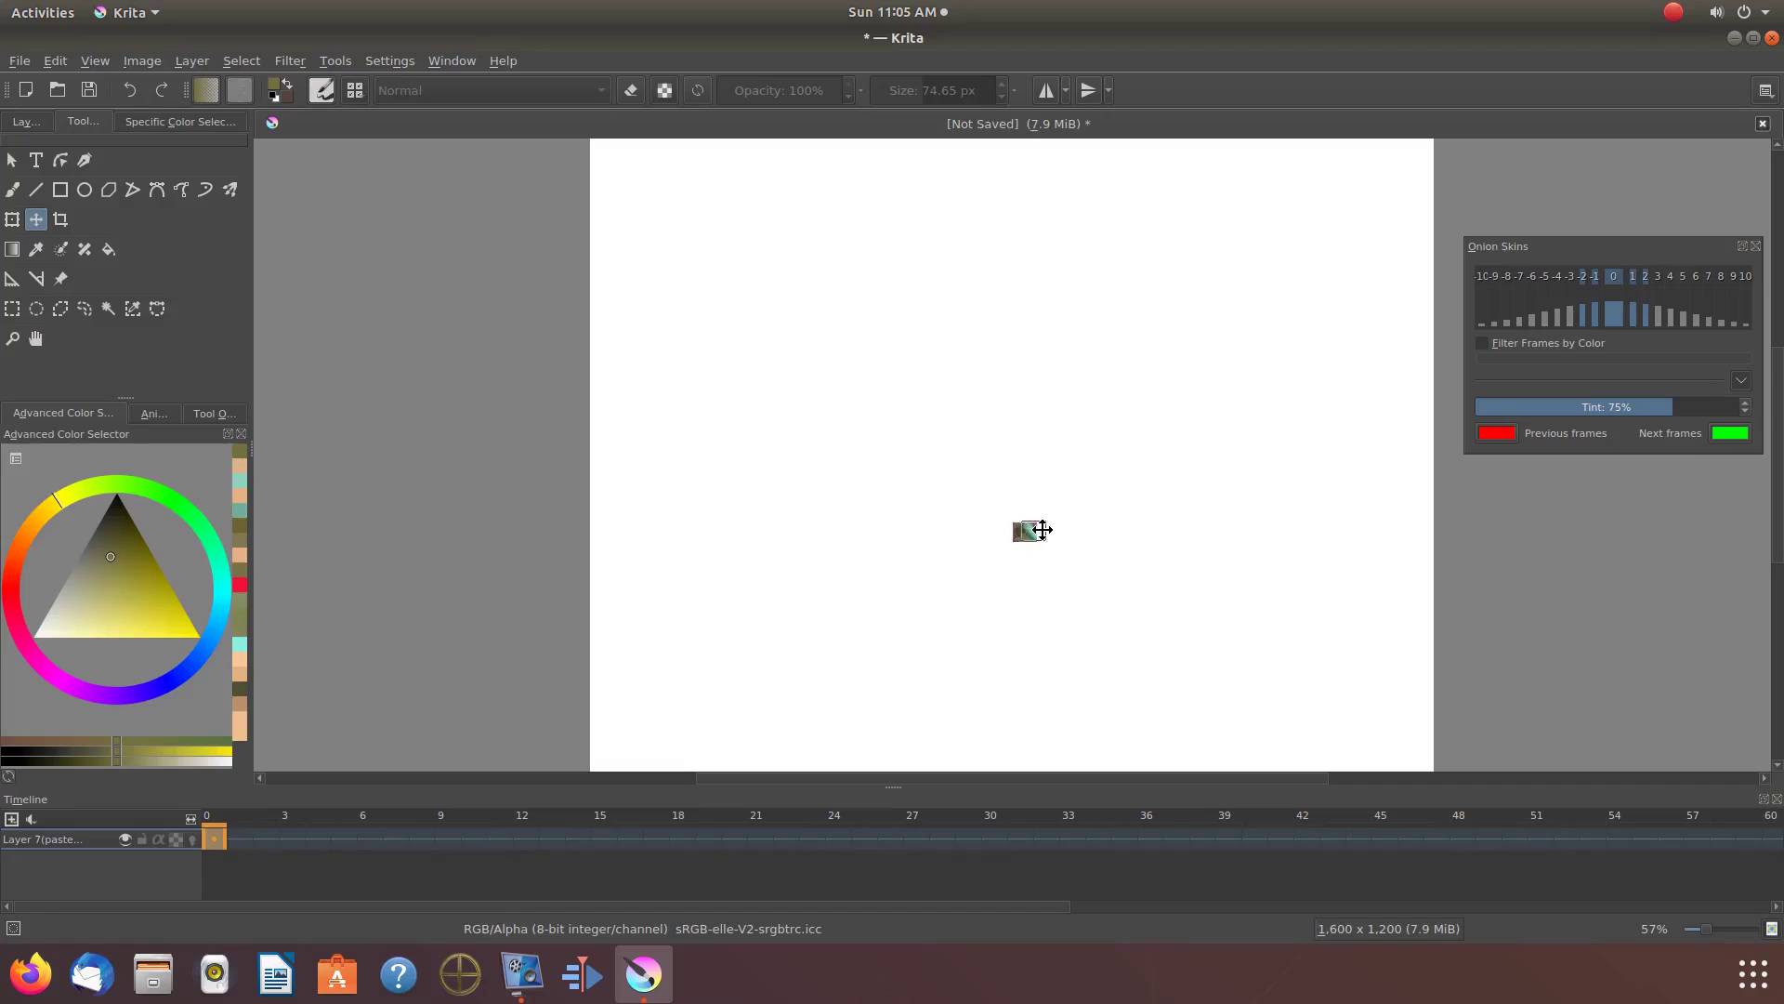
left_click_drag(1056, 532, 1102, 536)
left_click(35, 123)
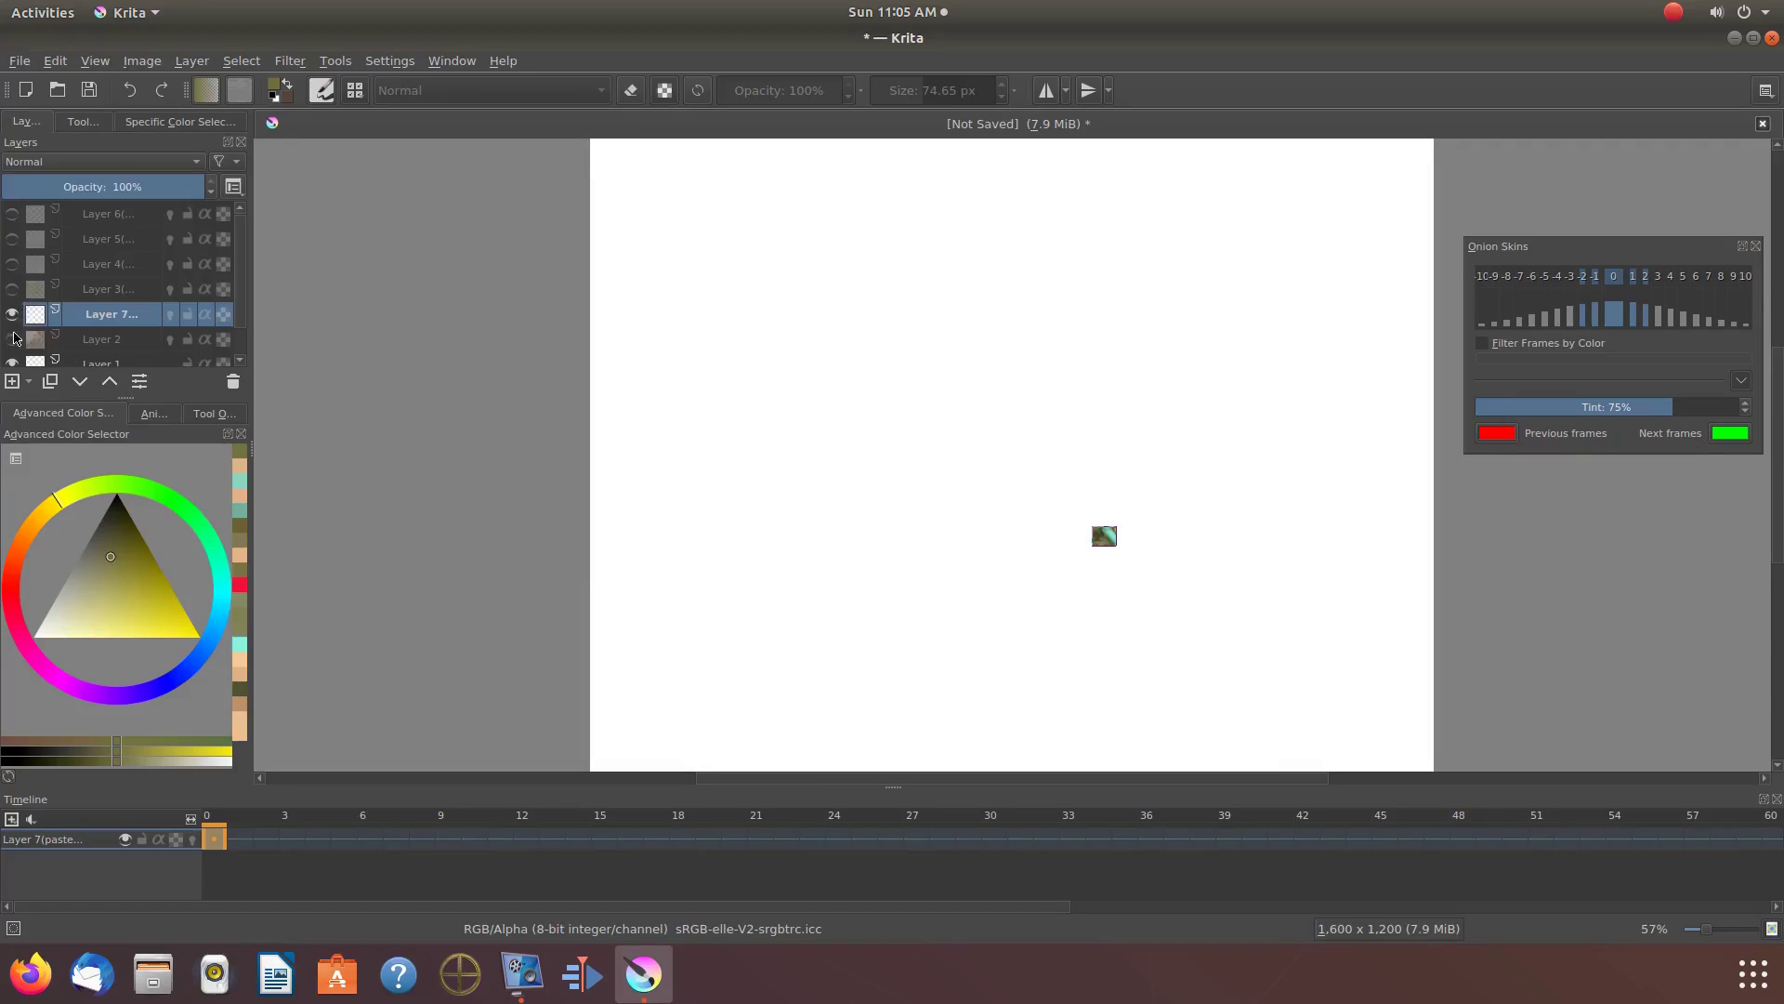
left_click(13, 344)
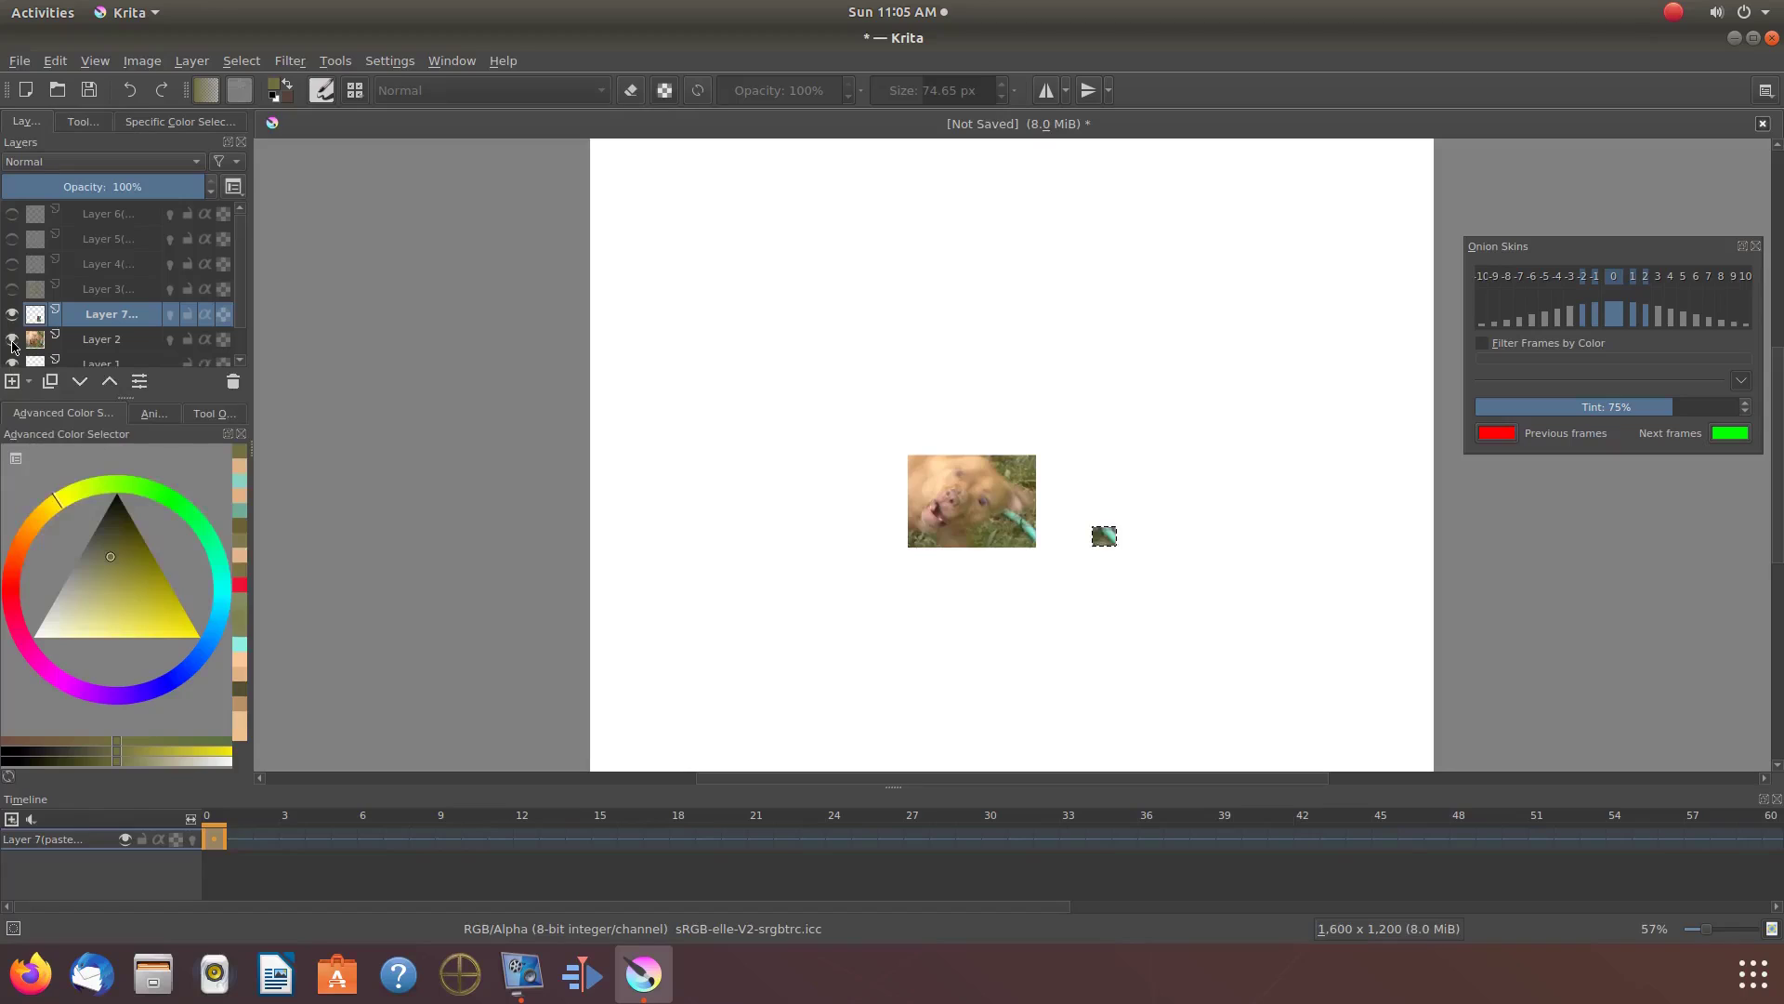
left_click(12, 290)
left_click(12, 291)
Align the pasted Layer 7 fragment with the puppy photo's bottom-right corner, then deselect it
left_click(86, 121)
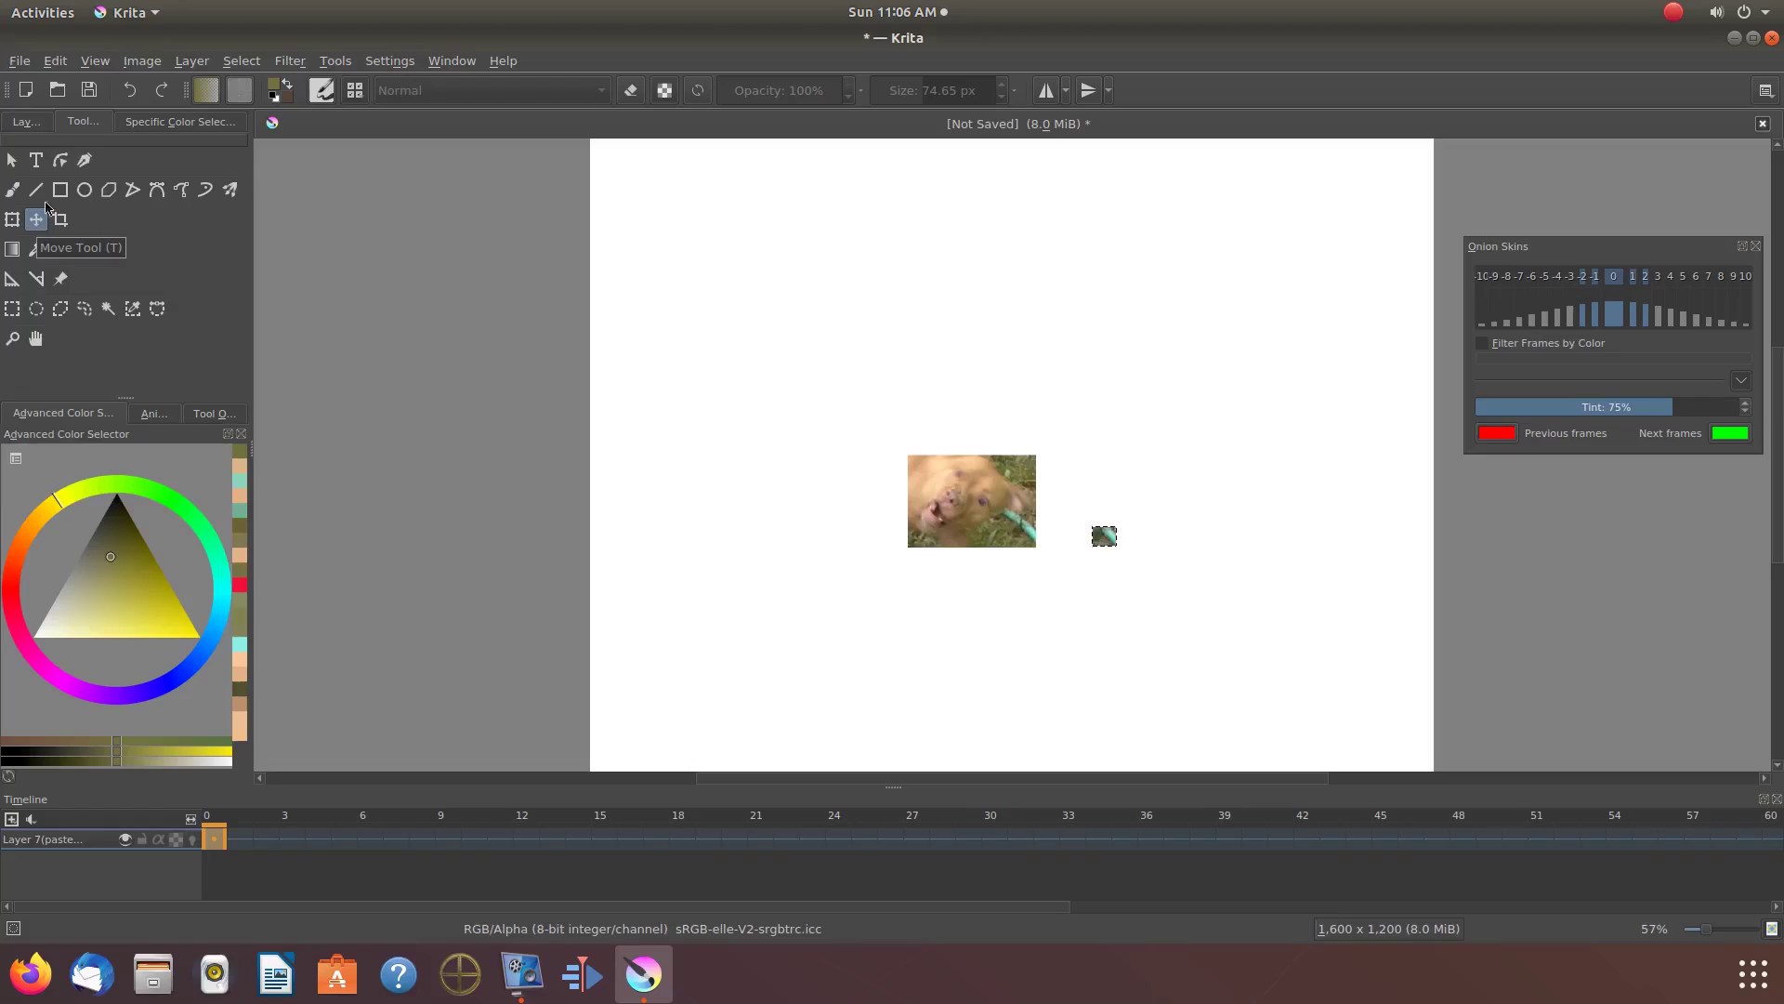
left_click(26, 122)
left_click(83, 131)
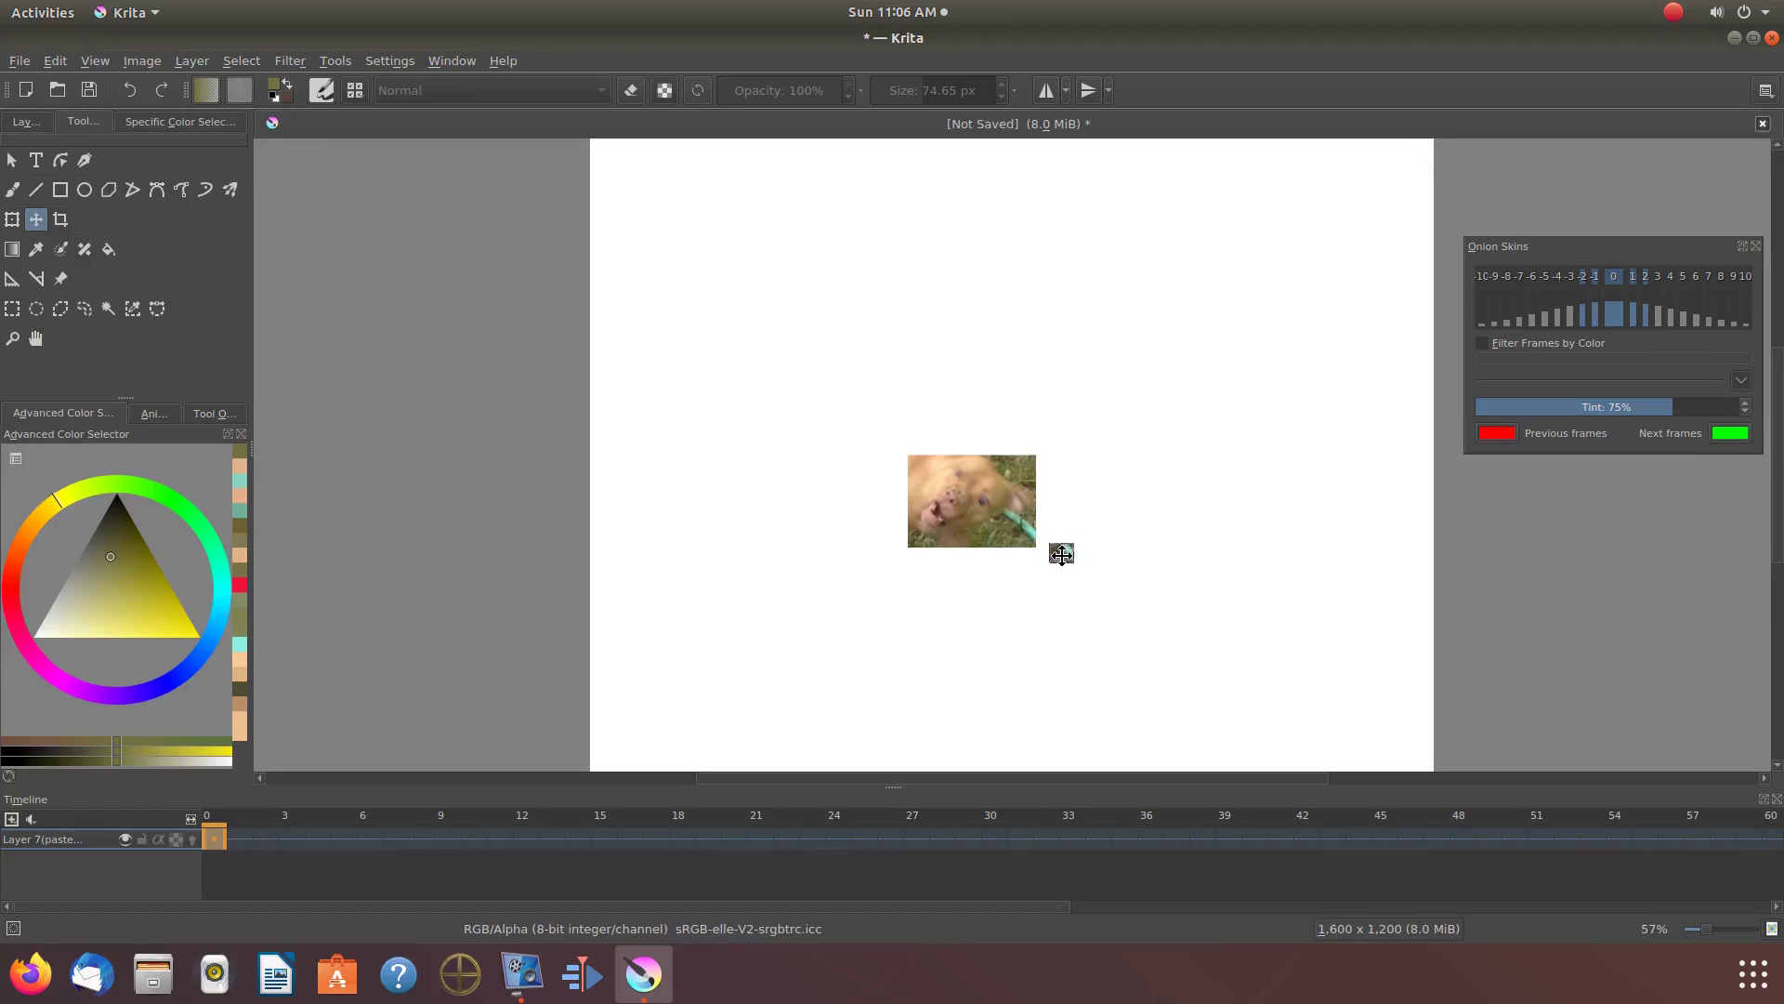
left_click_drag(1041, 551, 1029, 542)
left_click_drag(1032, 534, 1029, 531)
left_click(241, 60)
left_click(265, 102)
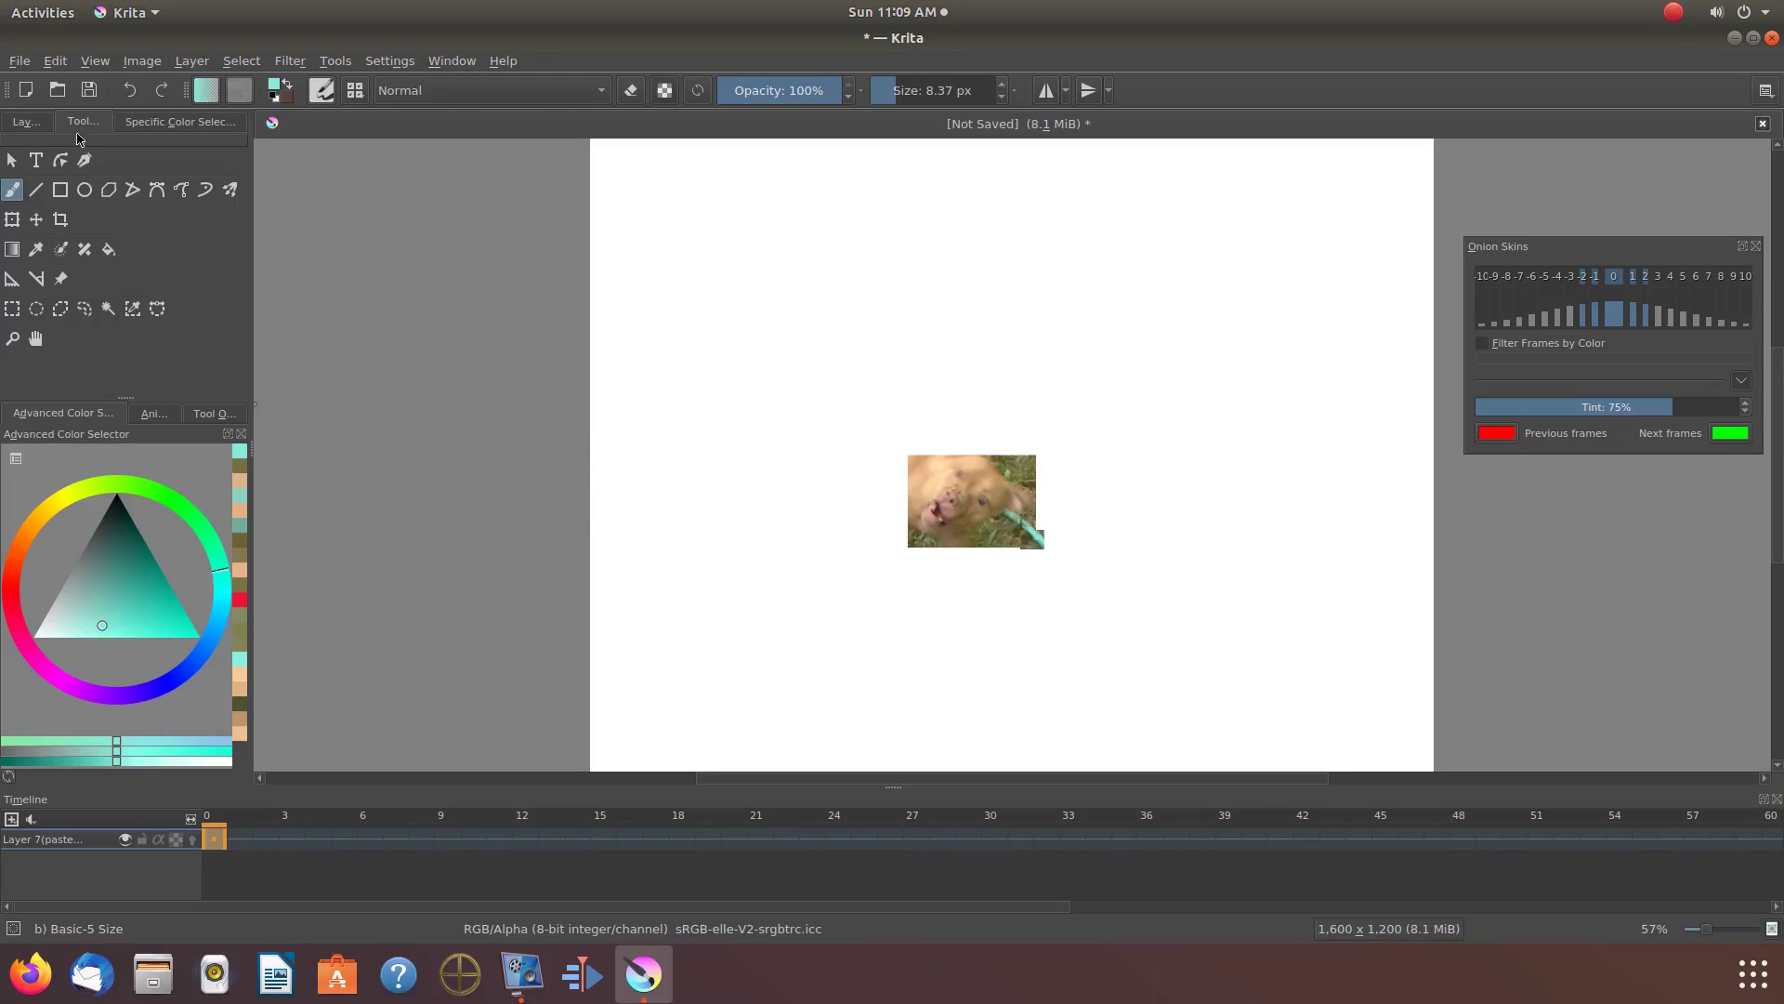